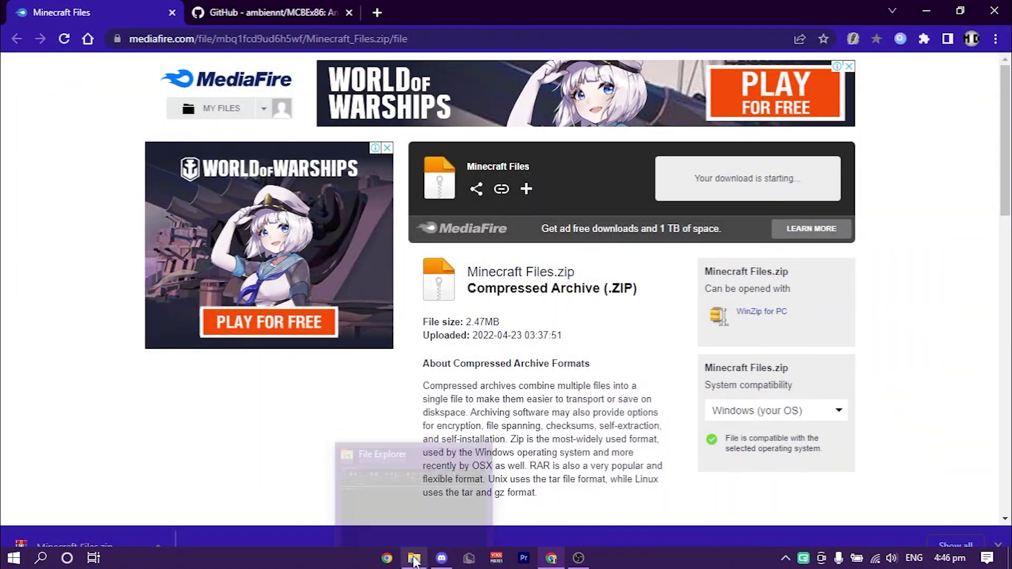
- Extract Minecraft Files.zip from the Downloads folder into its own "Minecraft Files" folder
left_click(414, 558)
left_click(361, 179)
double_click(361, 177)
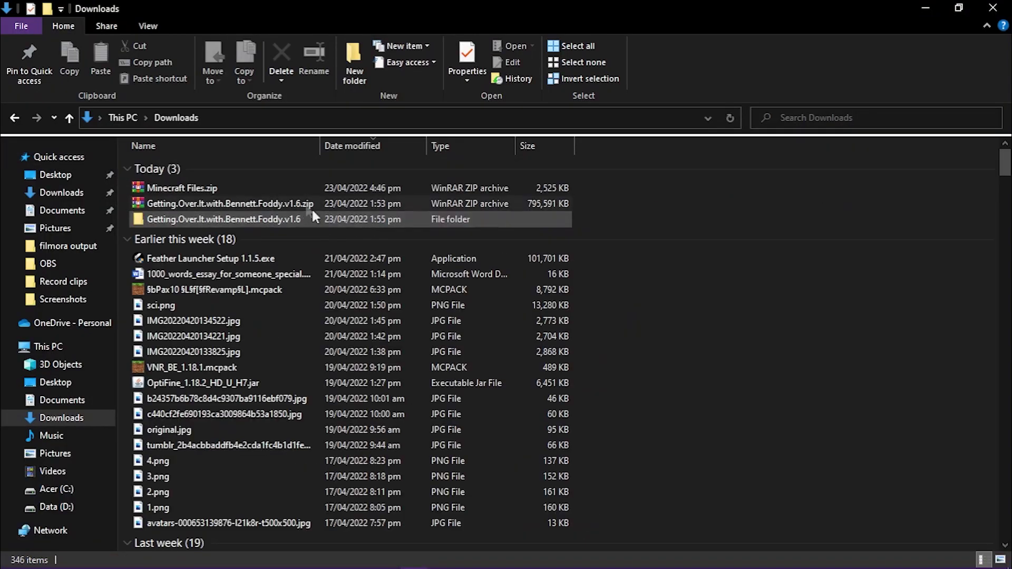
left_click(367, 184)
right_click(366, 183)
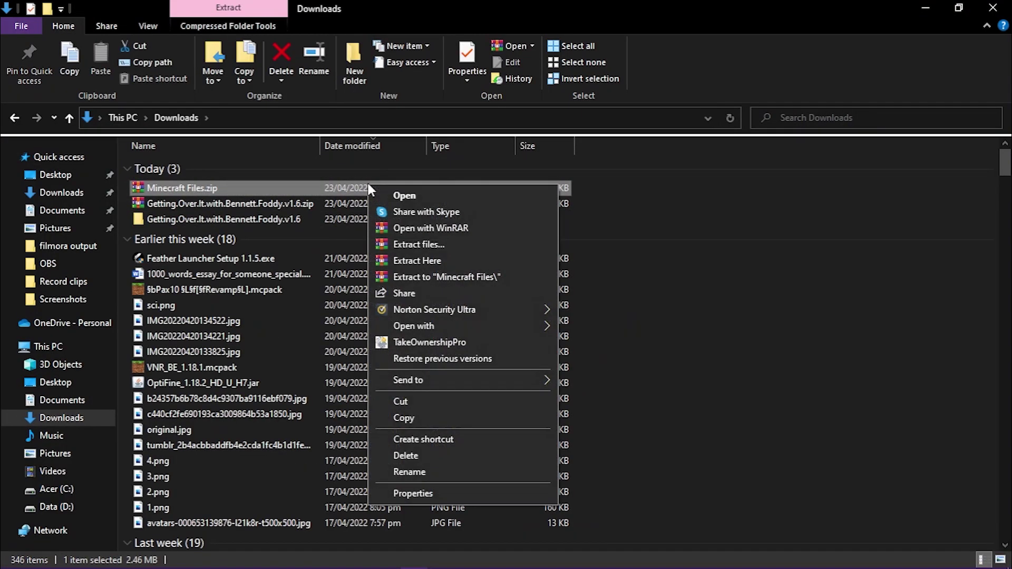
left_click(405, 272)
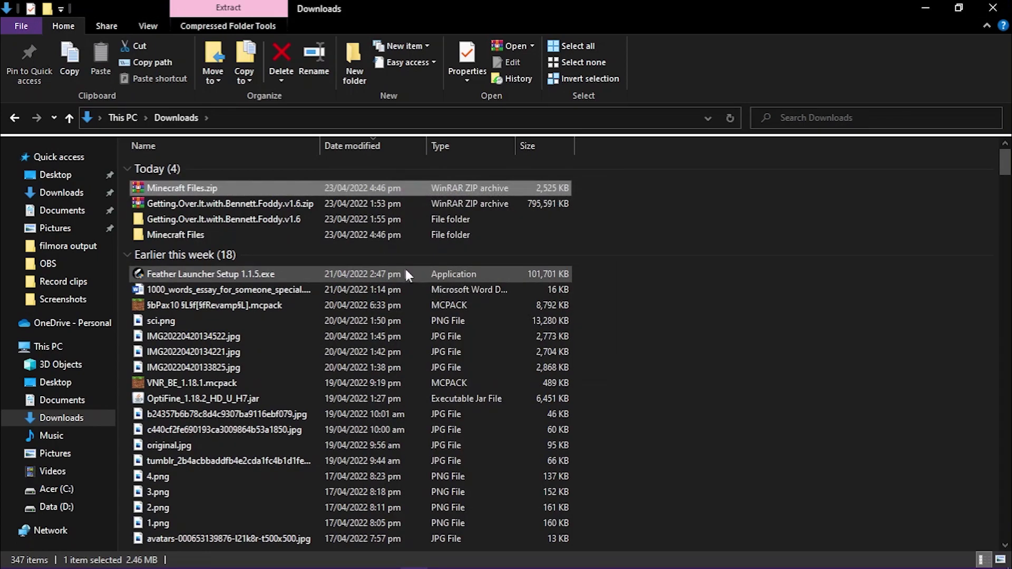
- Run TakeOwnershipPro.exe from the nested Minecraft Files folder and install it with the default setup options
double_click(395, 235)
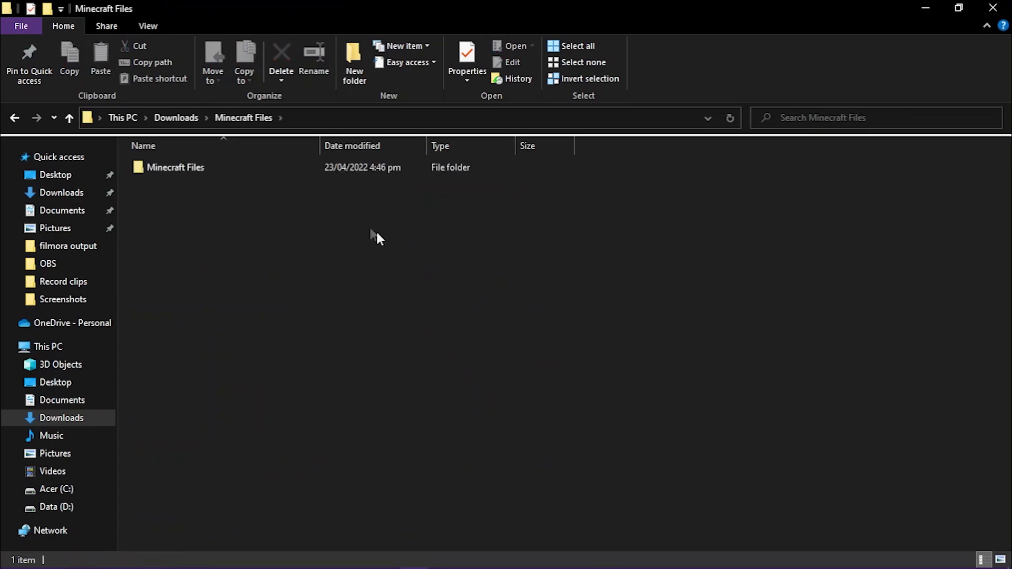
double_click(347, 169)
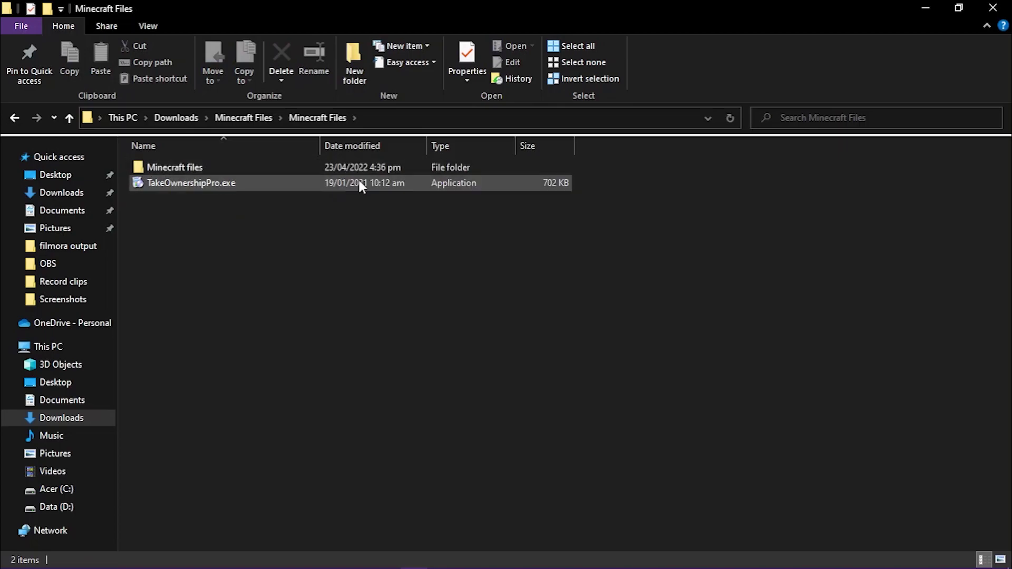
left_click(359, 180)
double_click(359, 183)
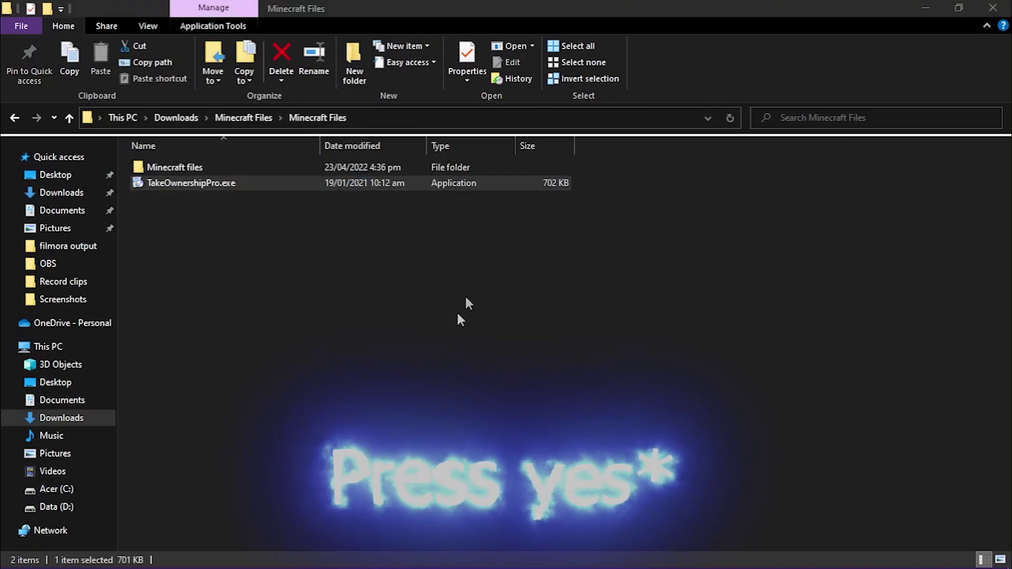
left_click(445, 381)
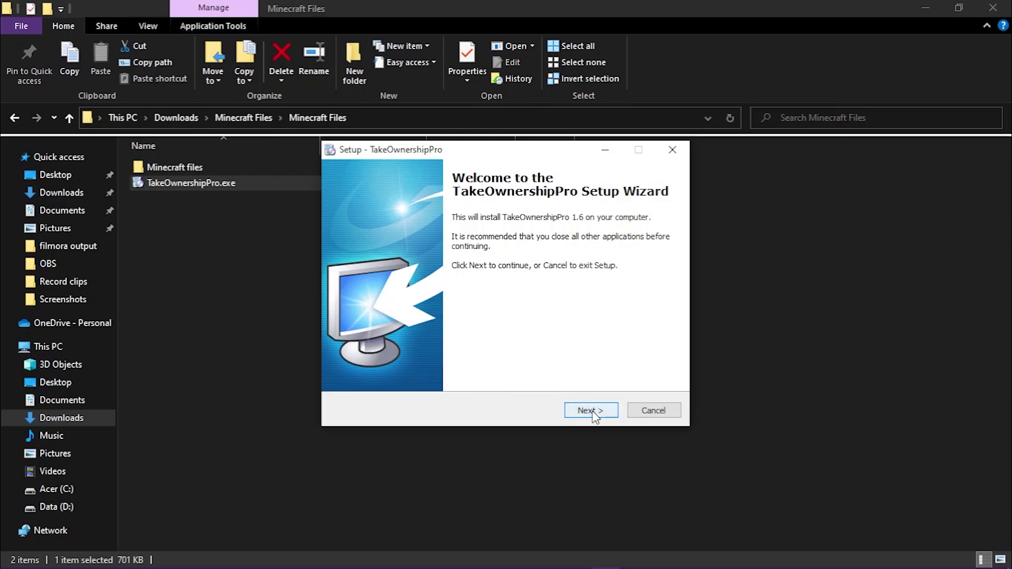
left_click(593, 412)
left_click(592, 414)
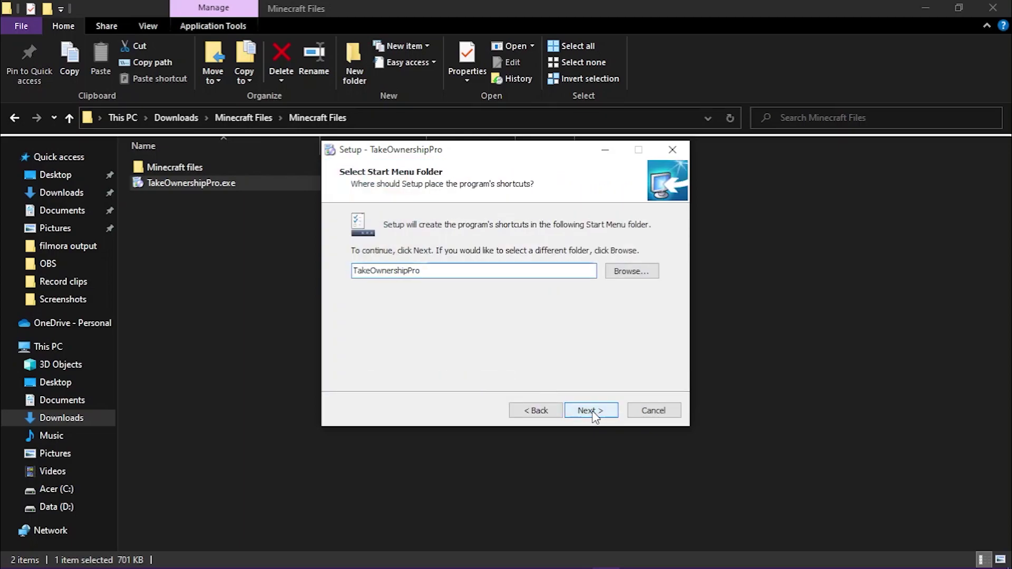
left_click(592, 412)
left_click(591, 412)
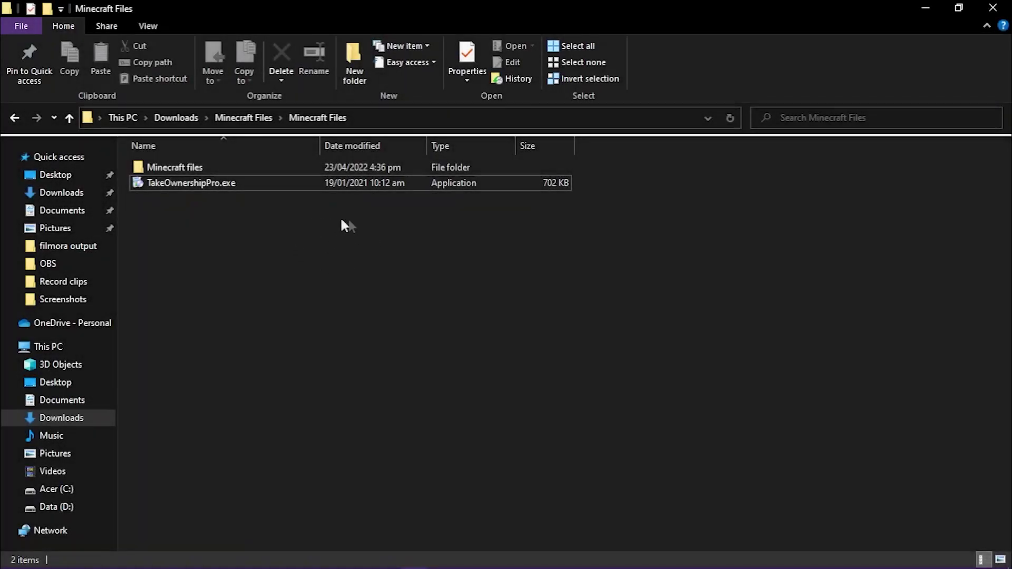
- Open the inner Minecraft files folder and check the computer's system type on the Windows About page
double_click(363, 167)
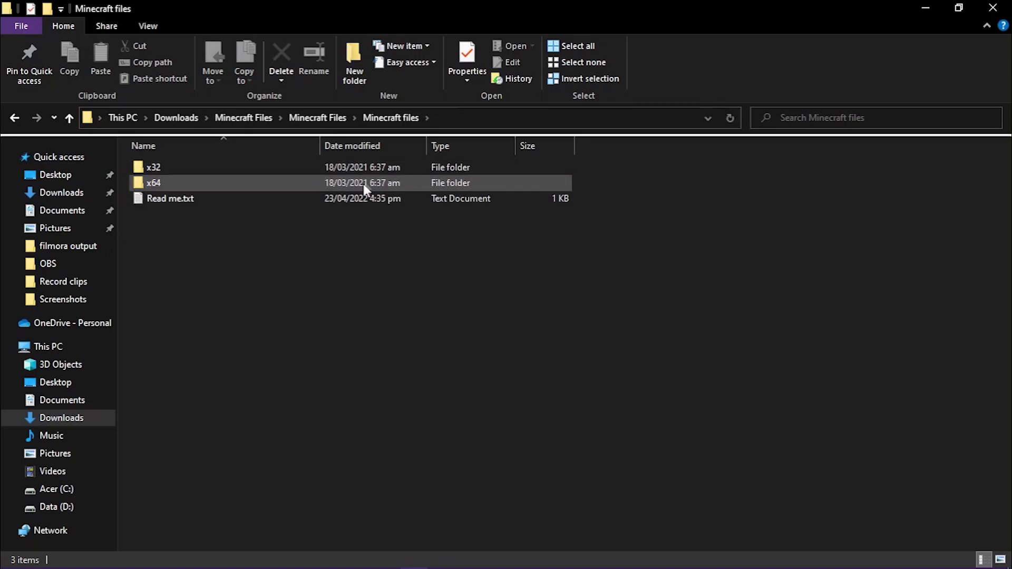
key("super")
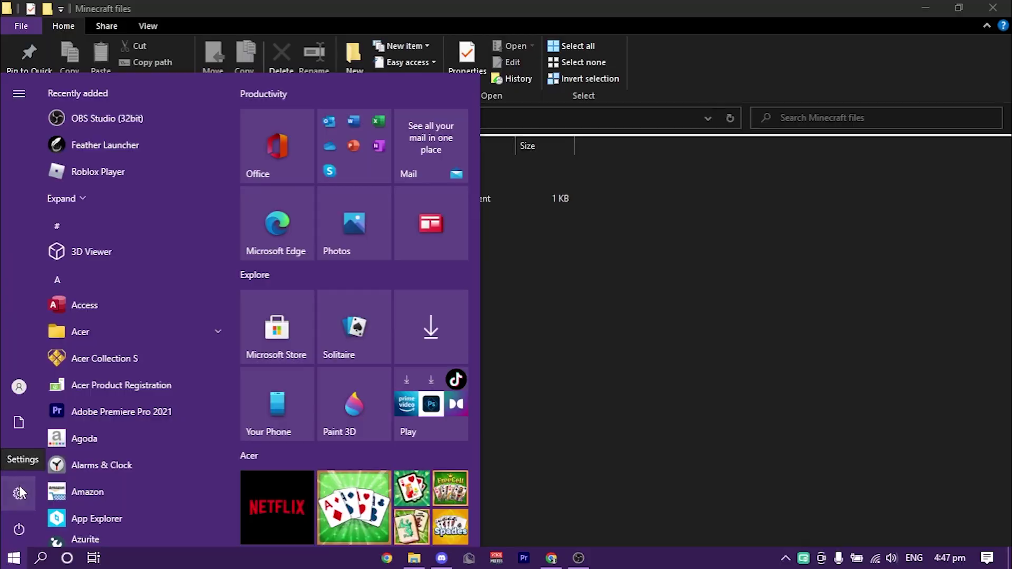
left_click(19, 484)
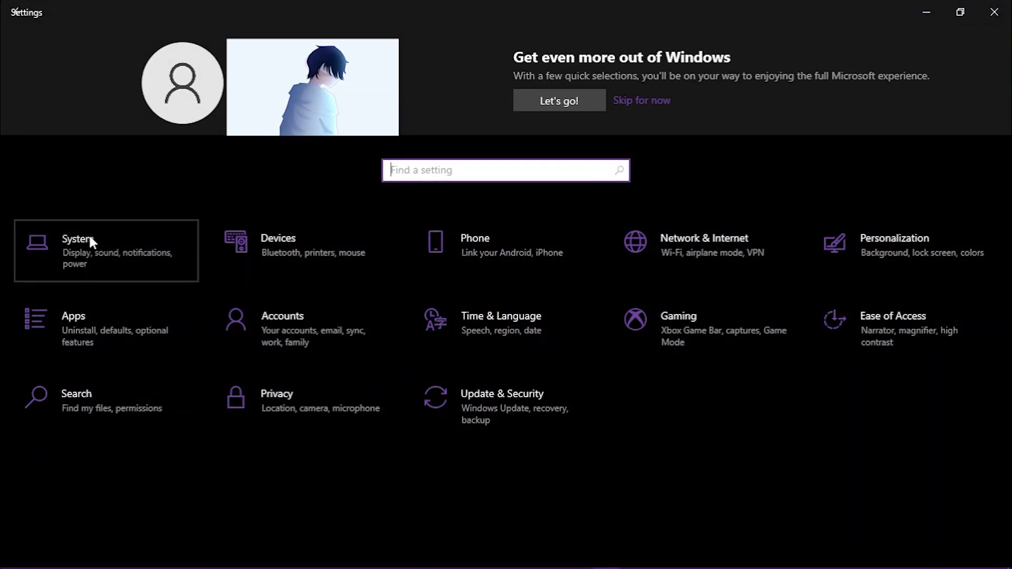
left_click(90, 237)
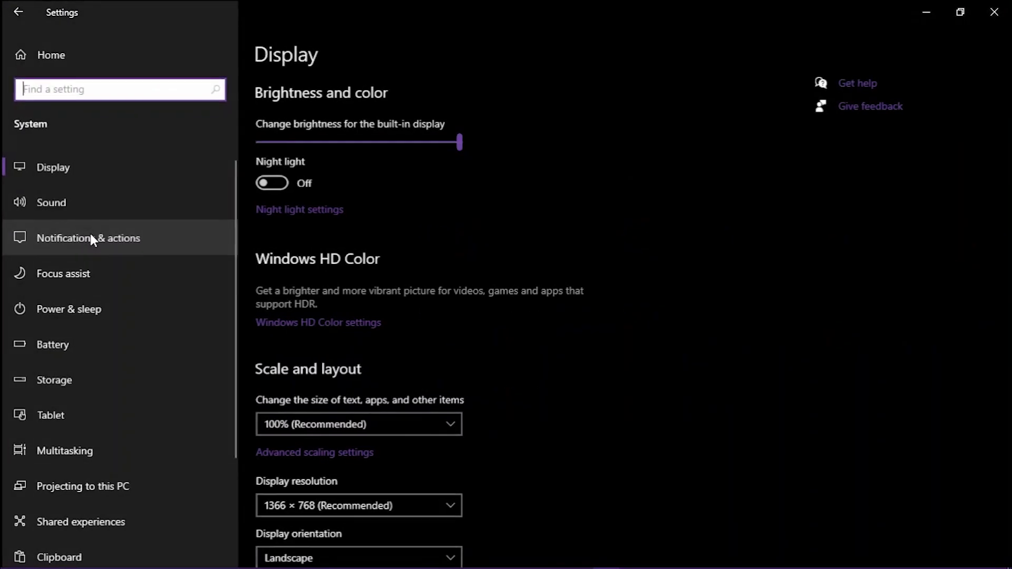
scroll(91, 332, "down", 3)
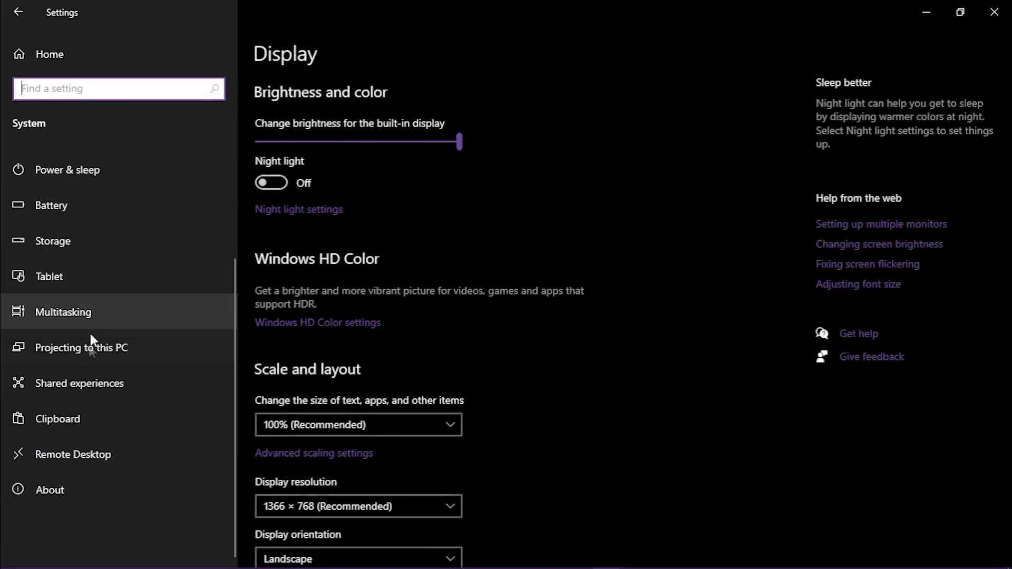
left_click(72, 490)
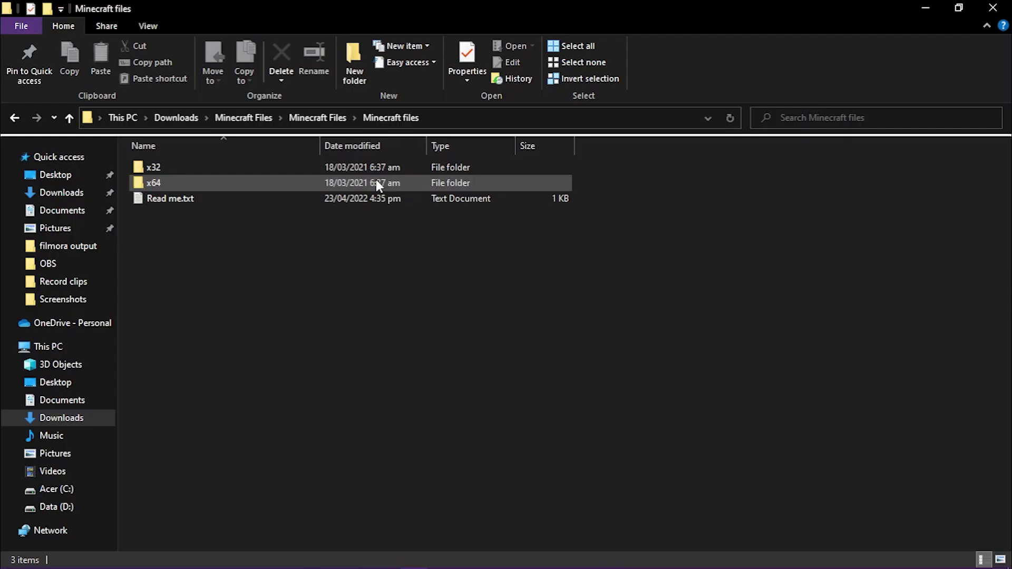
- Copy Windows.ApplicationModel.Store.dll from the System32 subfolder of the extracted x64 folder
double_click(375, 180)
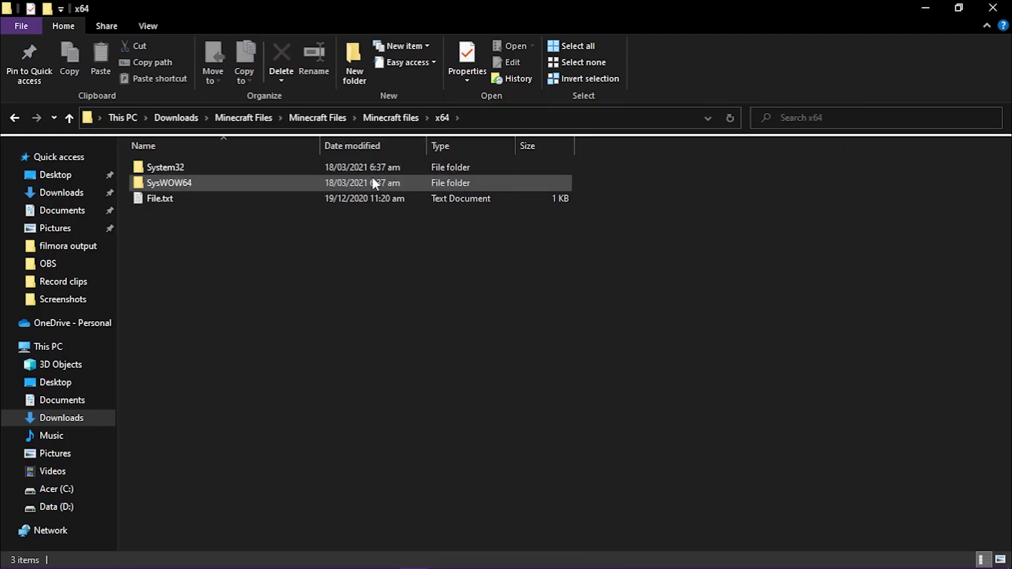
double_click(372, 168)
left_click(372, 167)
right_click(374, 169)
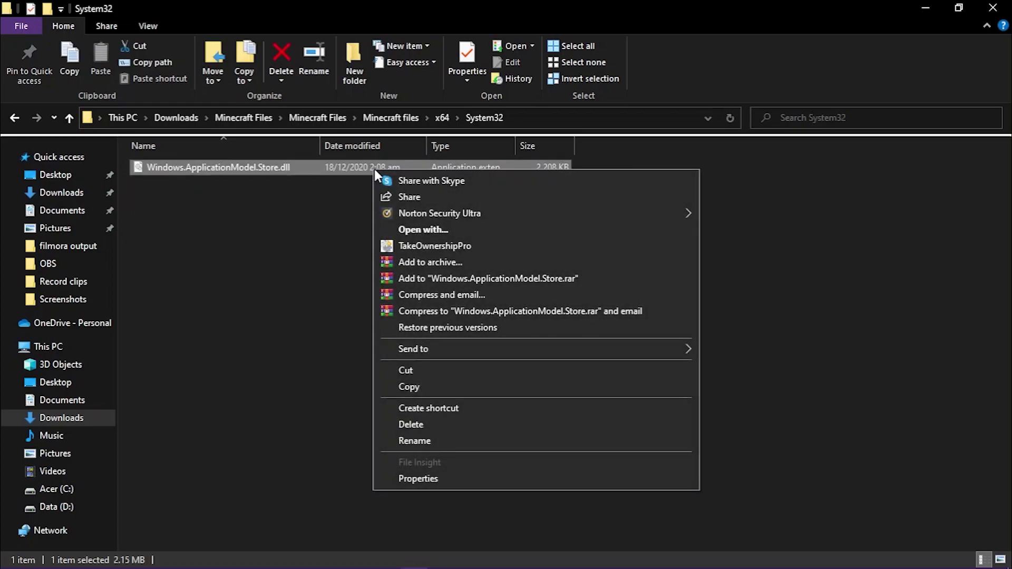
left_click(411, 388)
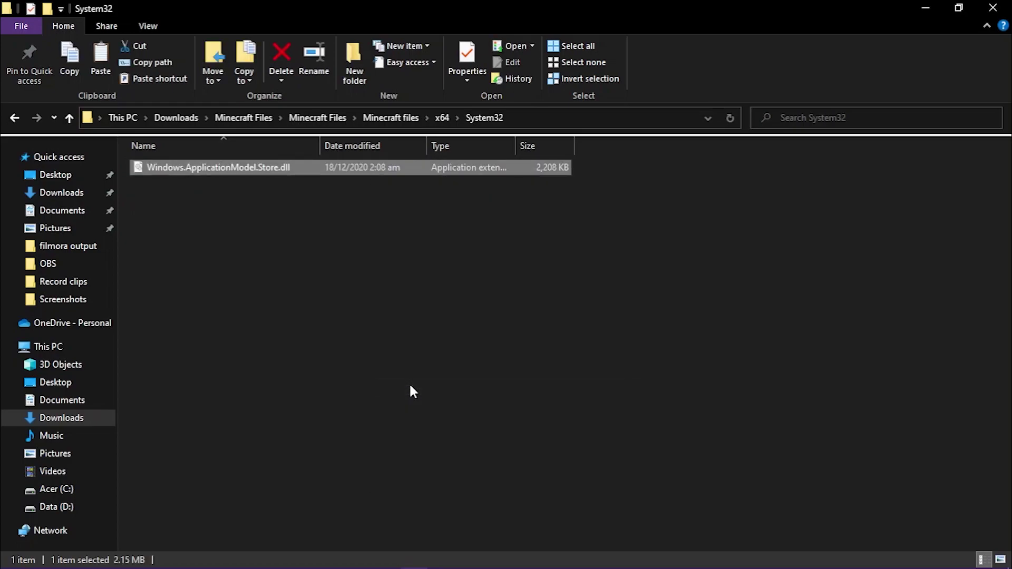
- Open the System32 folder inside Windows on the Acer (C:) drive
left_click(58, 489)
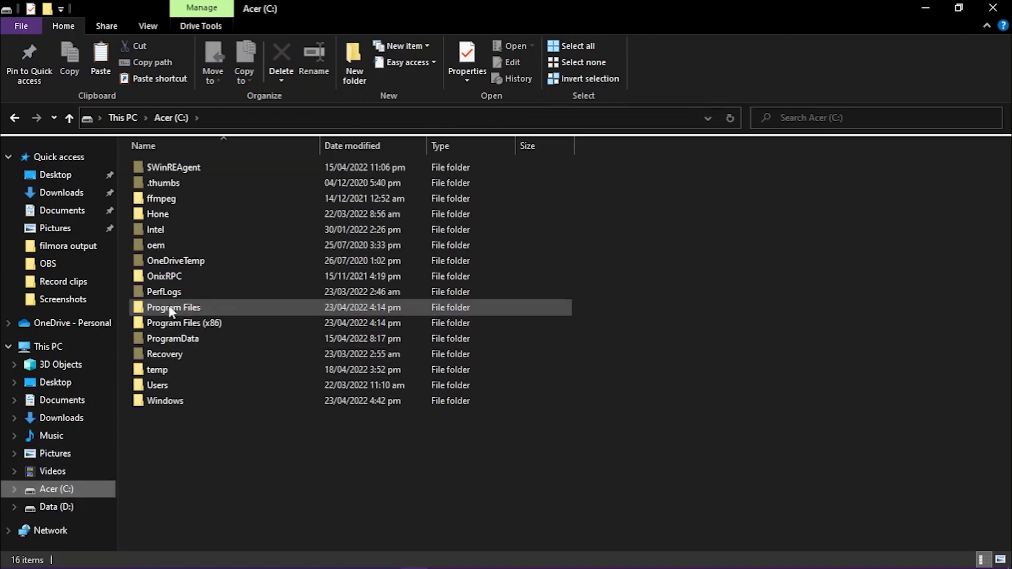
double_click(168, 399)
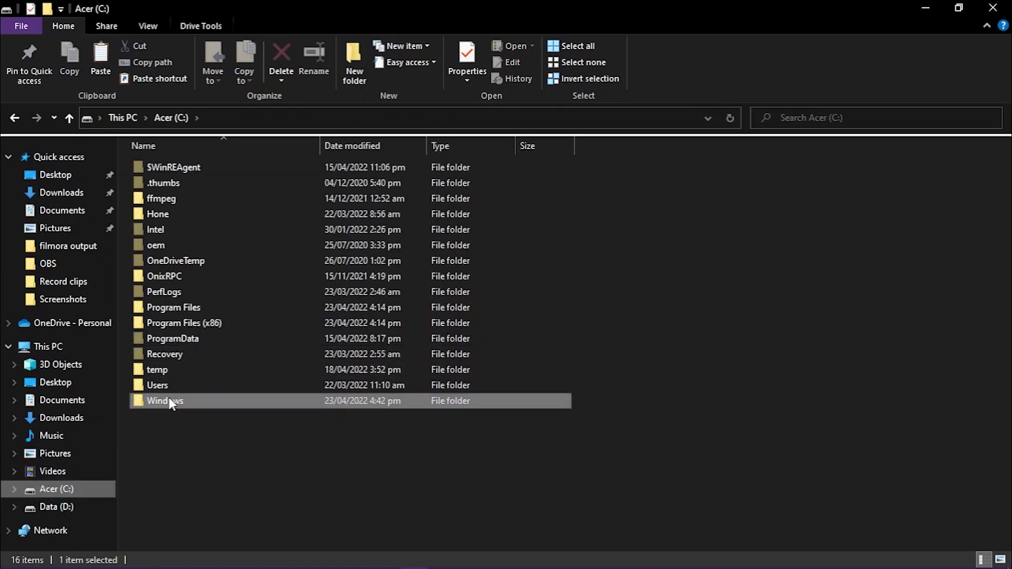
scroll(292, 320, "down", 20)
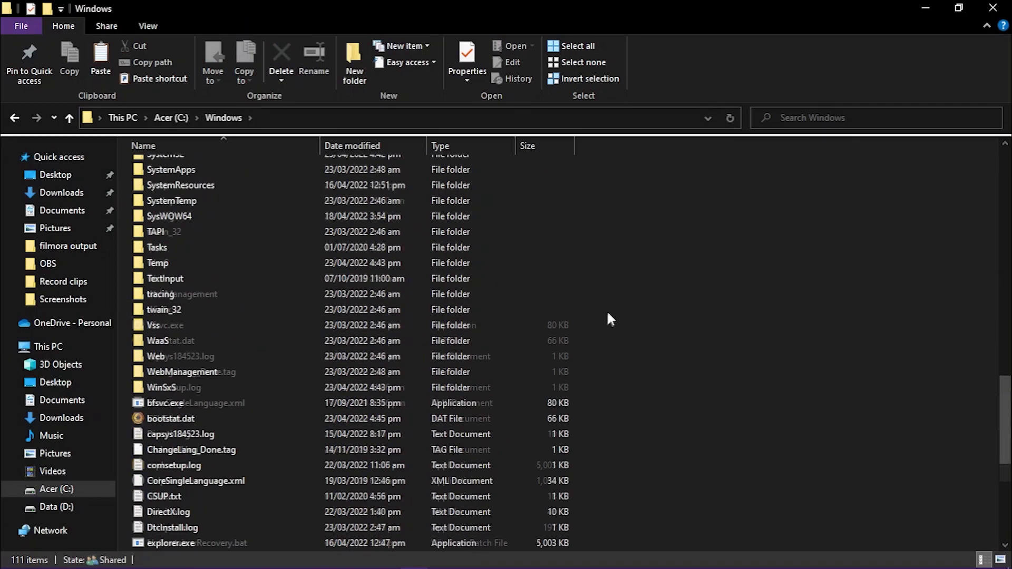
scroll(517, 312, "up", 7)
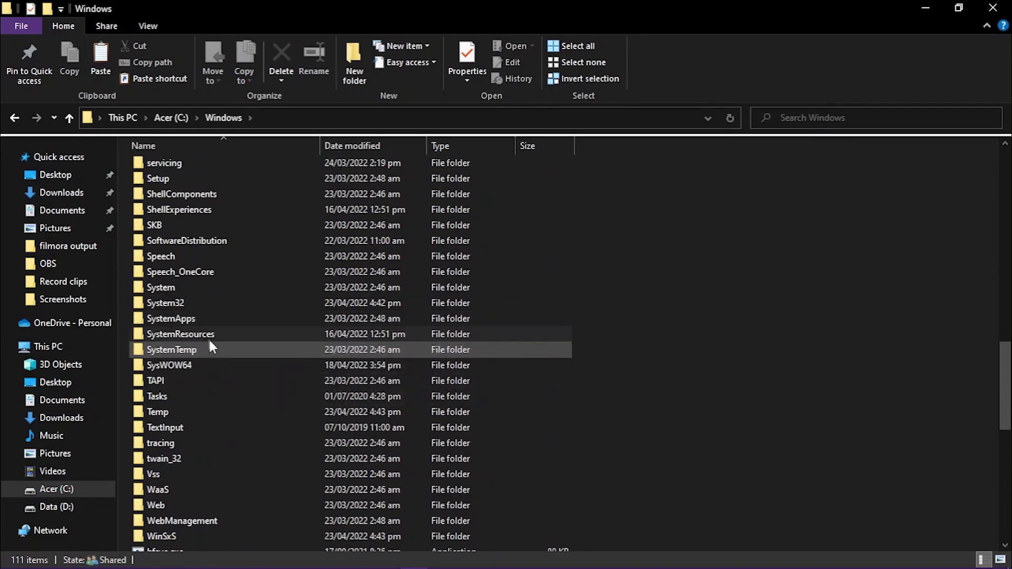
left_click(190, 302)
double_click(191, 302)
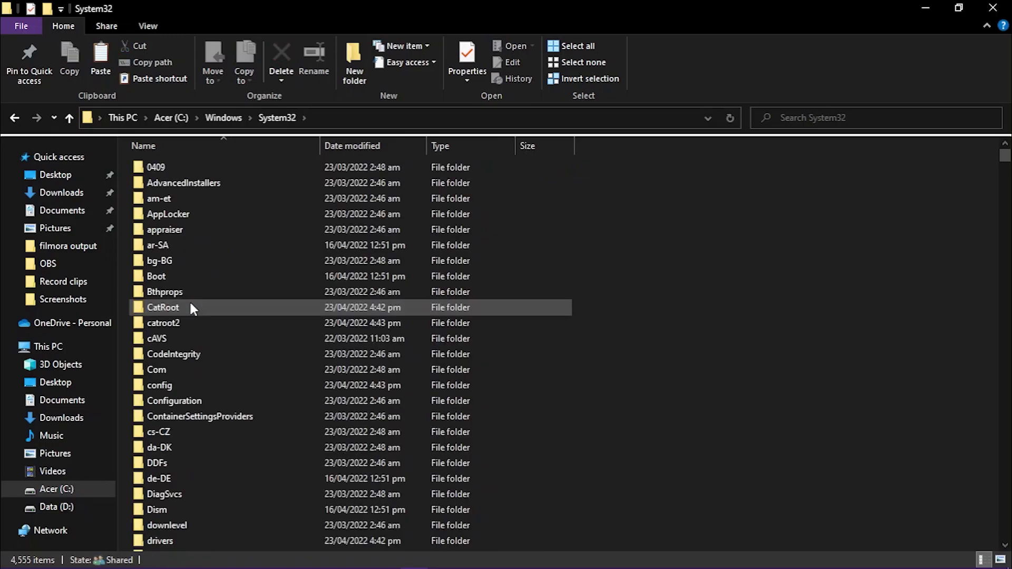
- Take ownership of Windows.ApplicationModel.Store.dll in C:\Windows\System32 with TakeOwnershipPro, and exit the tool
left_click_drag(1004, 161, 1004, 492)
scroll(851, 451, "up", 13)
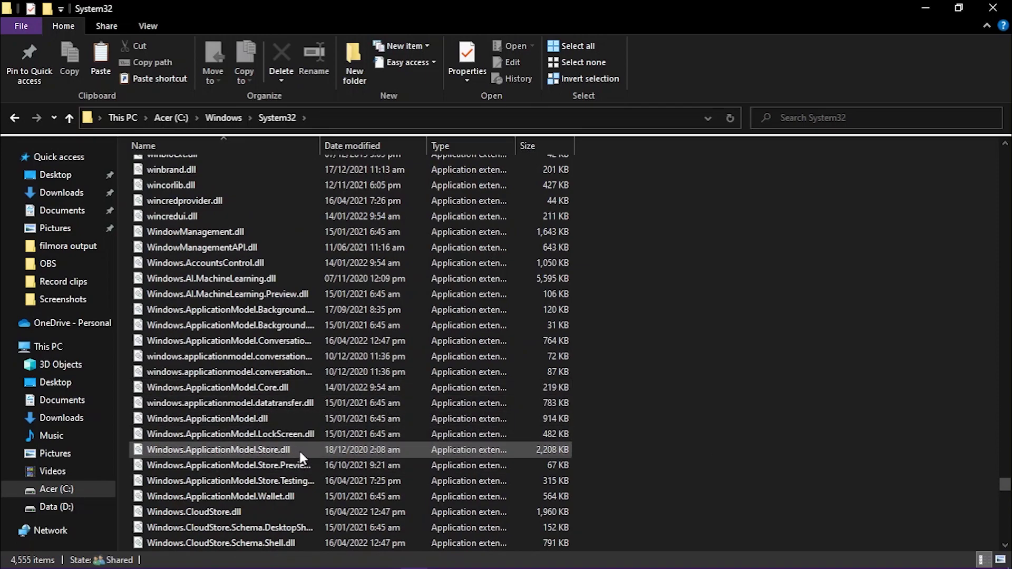
left_click(318, 450)
right_click(349, 449)
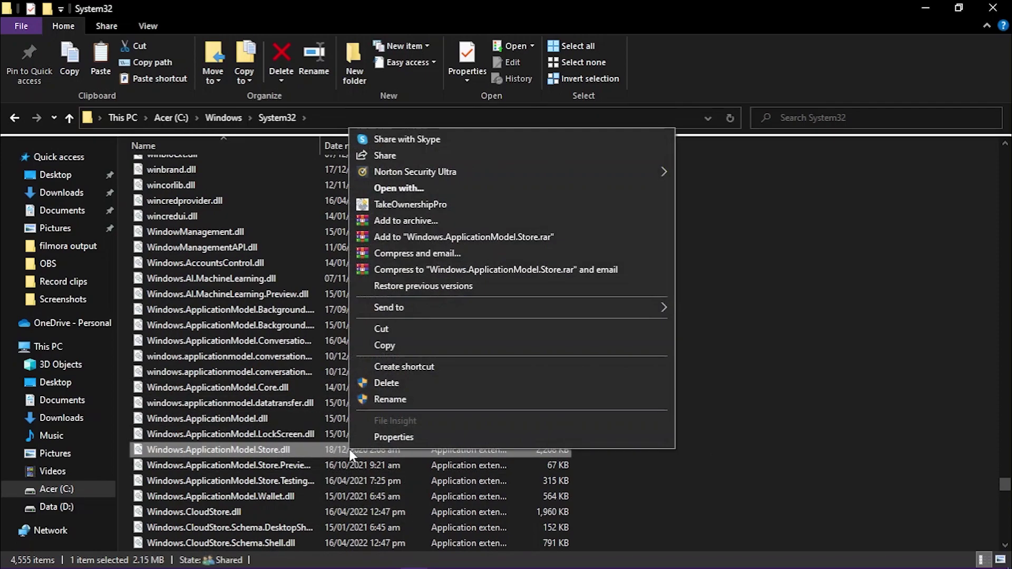
left_click(397, 206)
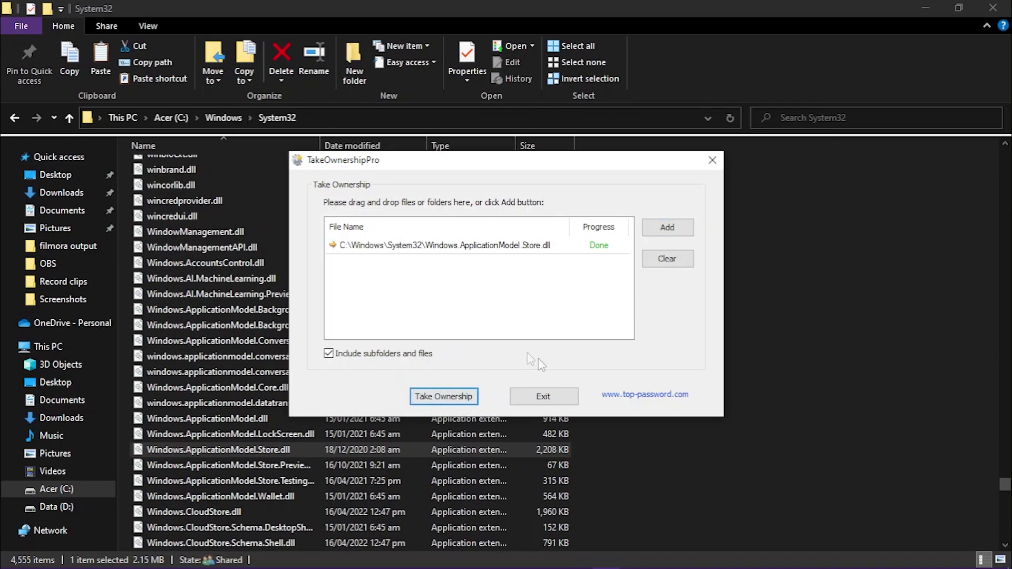
left_click(531, 398)
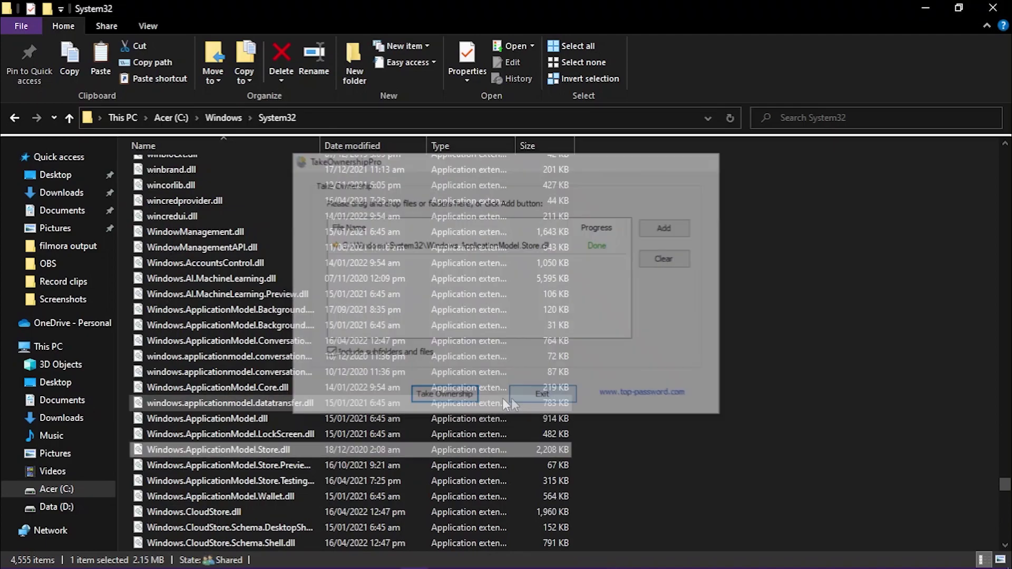
- Replace Windows.ApplicationModel.Store.dll in System32 by deleting it and pasting the copied file with administrator permission
right_click(362, 452)
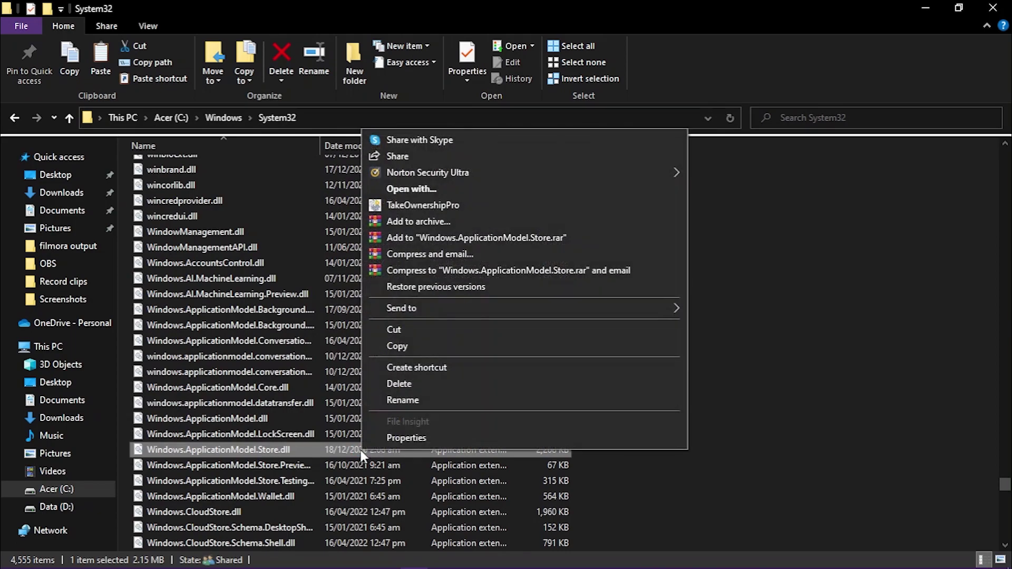
left_click(402, 383)
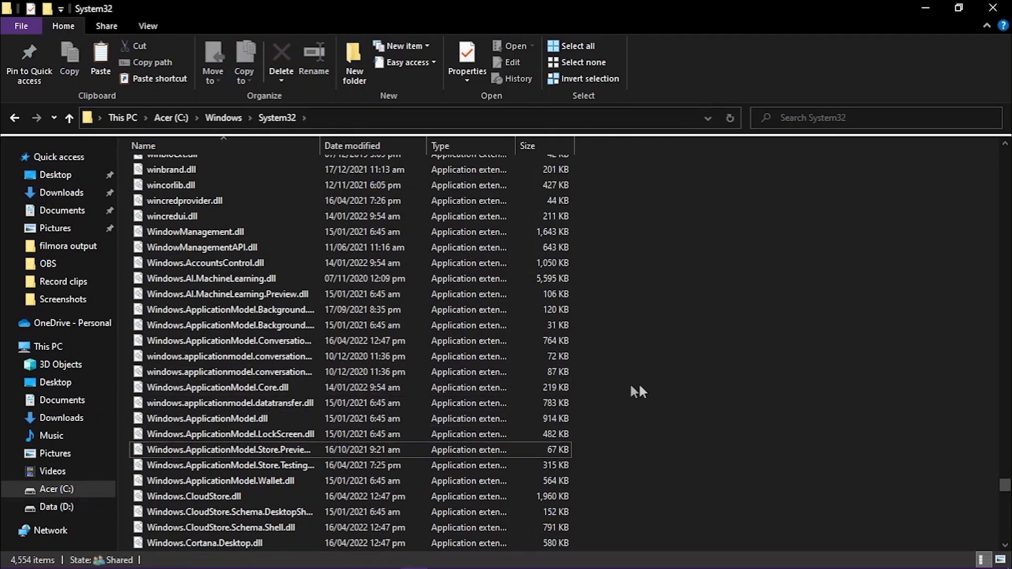
right_click(656, 381)
left_click(690, 464)
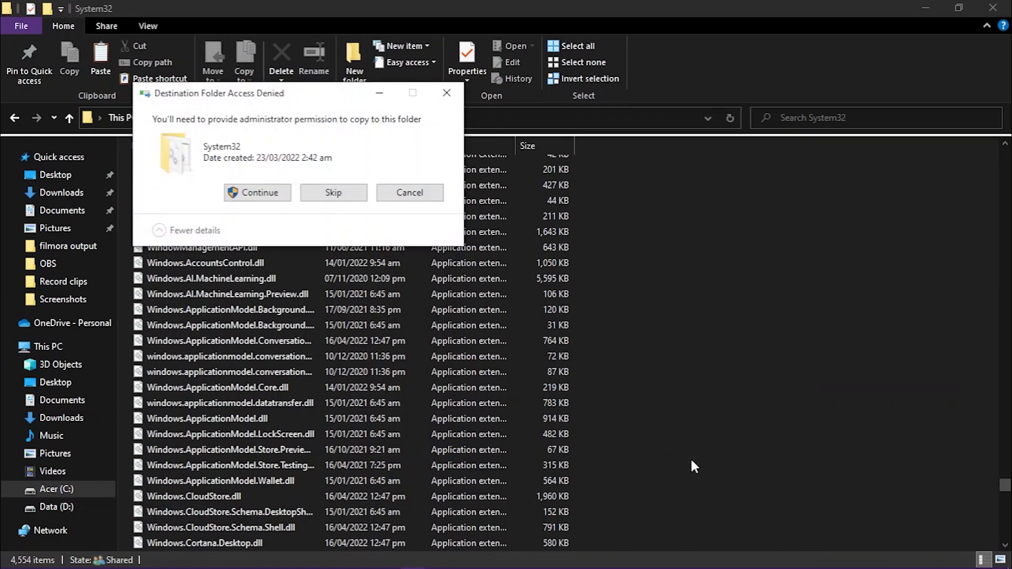
left_click(258, 192)
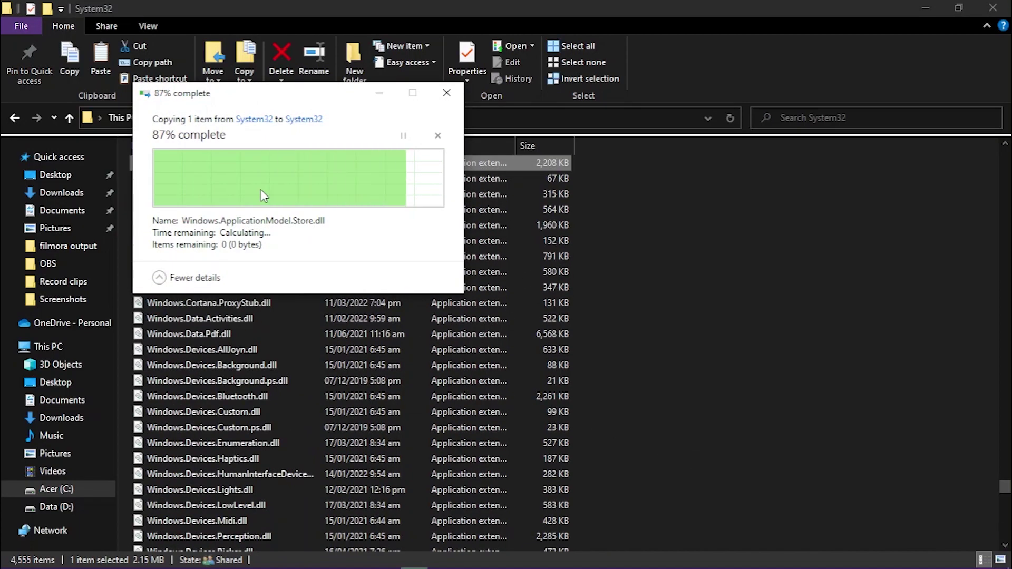
left_click(675, 242)
scroll(675, 242, "up", 3)
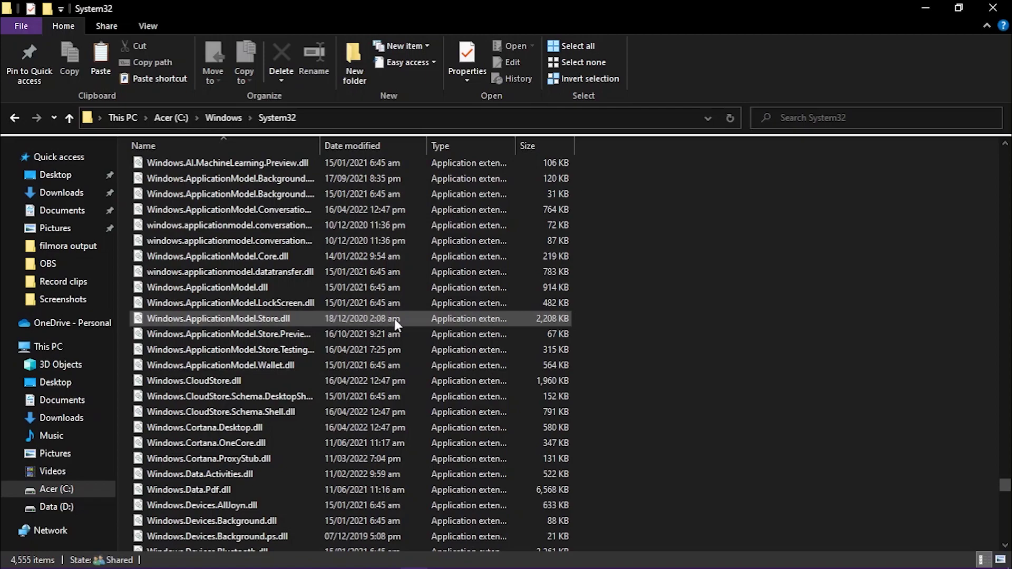
- Copy Windows.ApplicationModel.Store.dll from the SysWOW64 subfolder of the x64 folder in the downloaded Minecraft Files
left_click(55, 192)
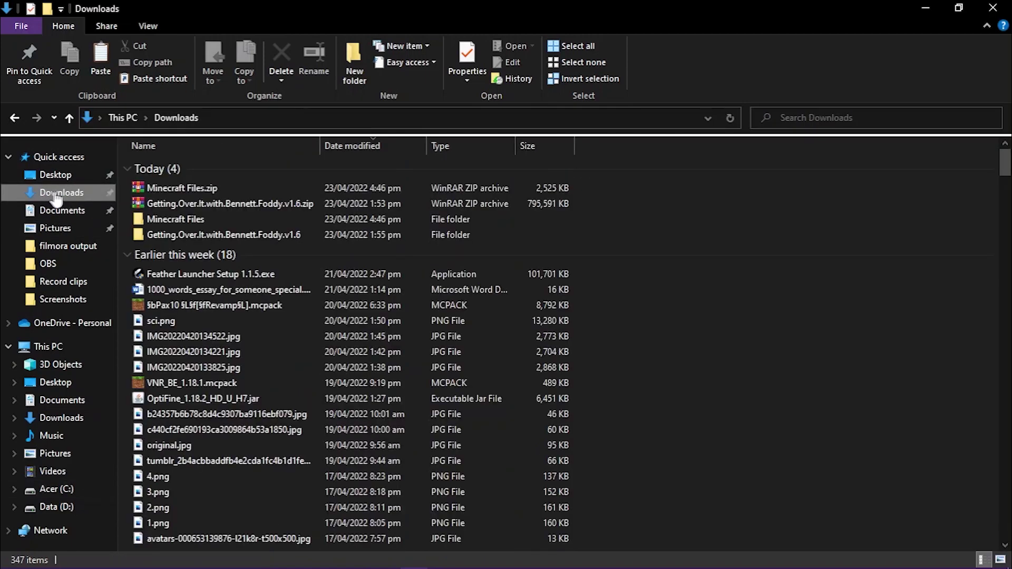
double_click(181, 218)
double_click(182, 166)
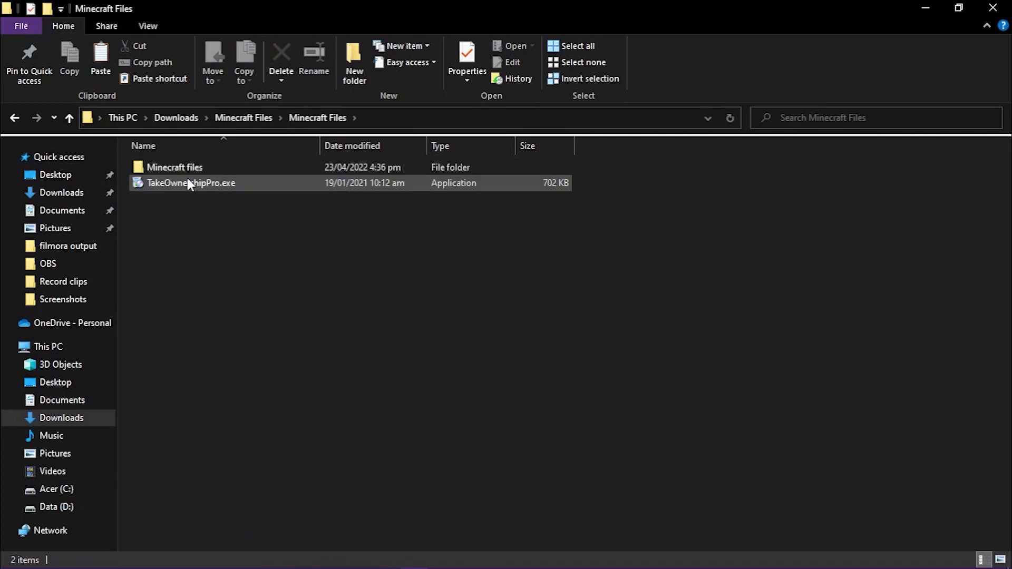
double_click(192, 168)
double_click(185, 182)
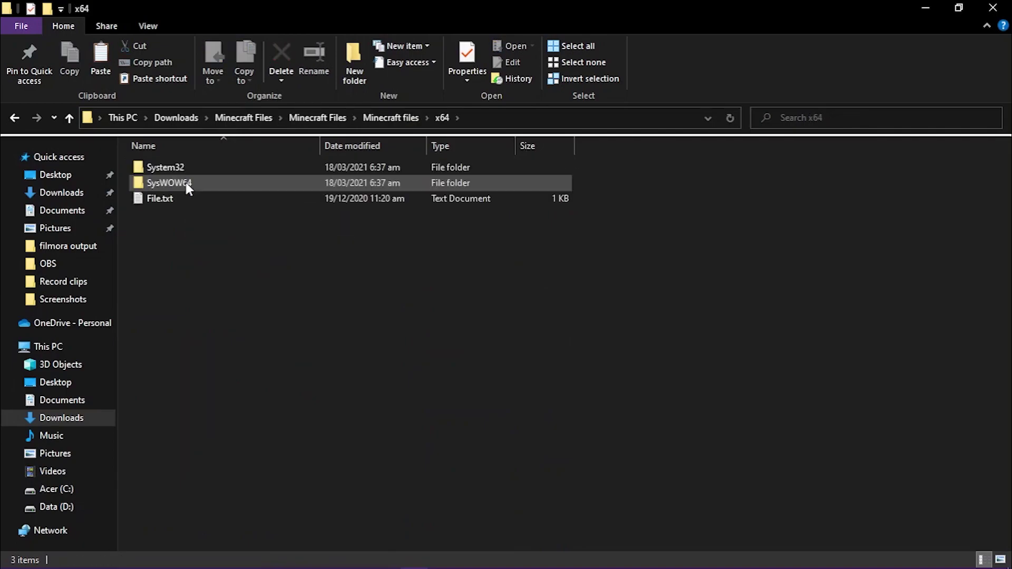
double_click(203, 182)
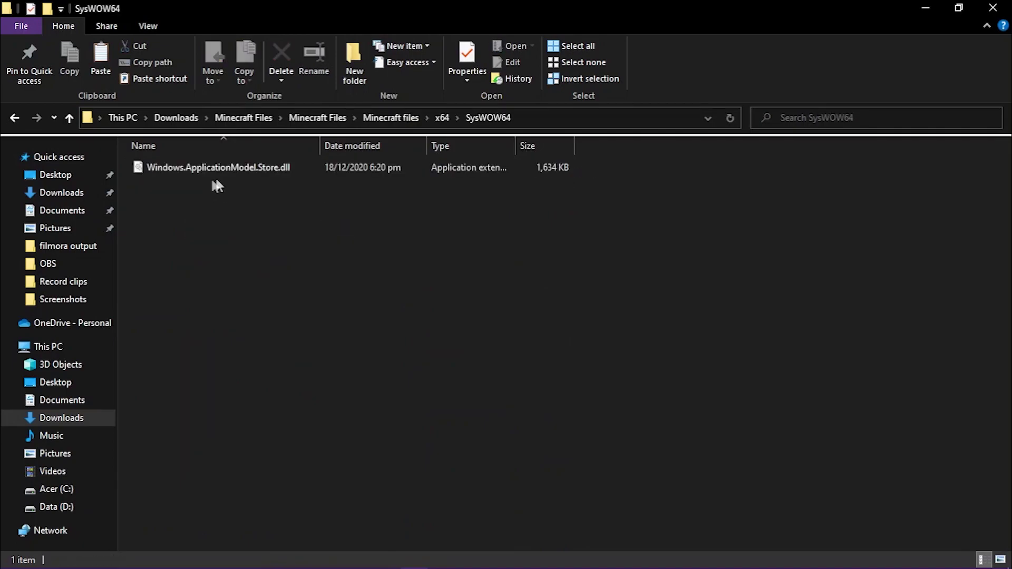
right_click(369, 166)
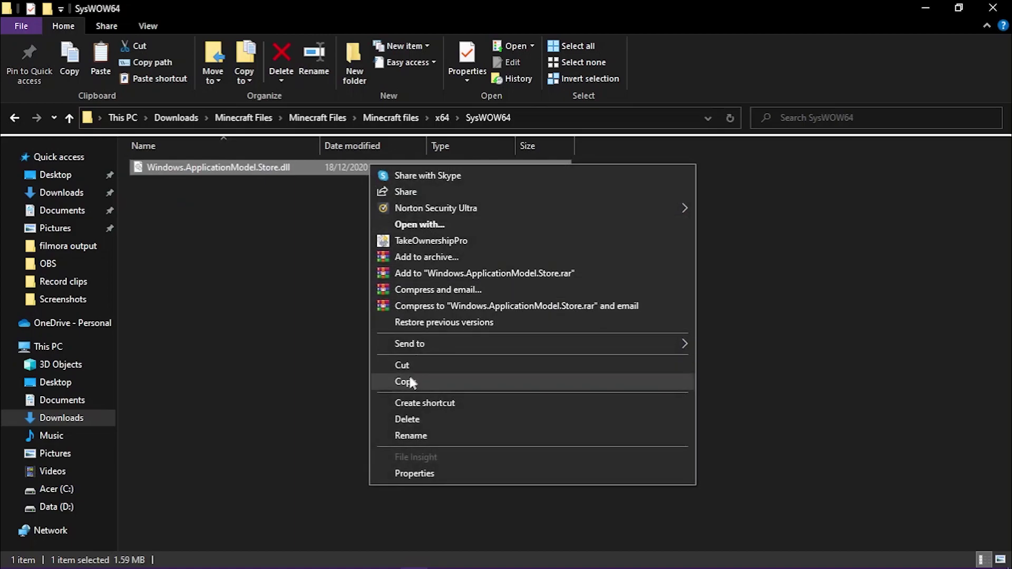
left_click(412, 382)
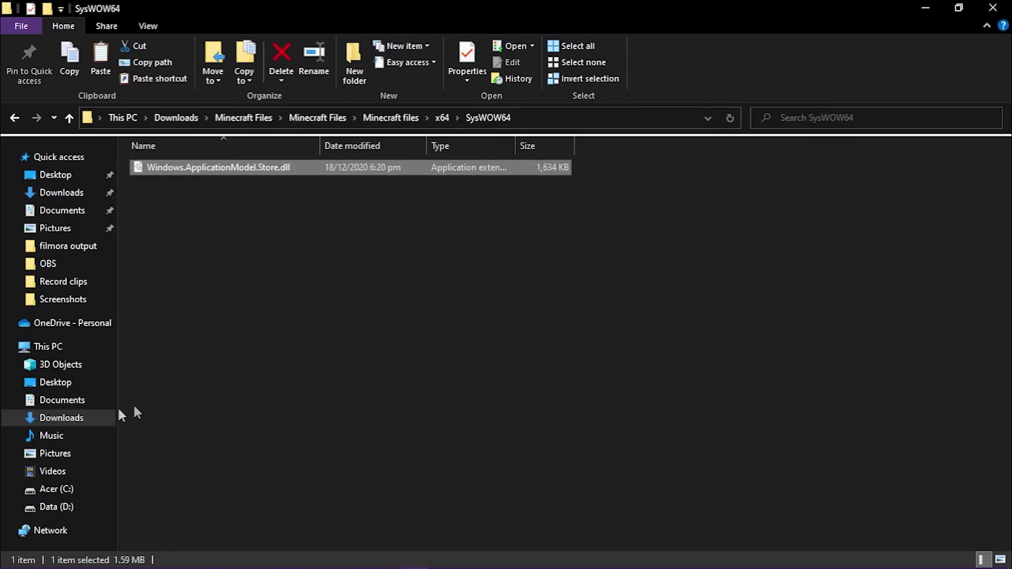
- Open the SysWOW64 folder inside Windows on the Acer (C:) drive
left_click(46, 508)
left_click(52, 489)
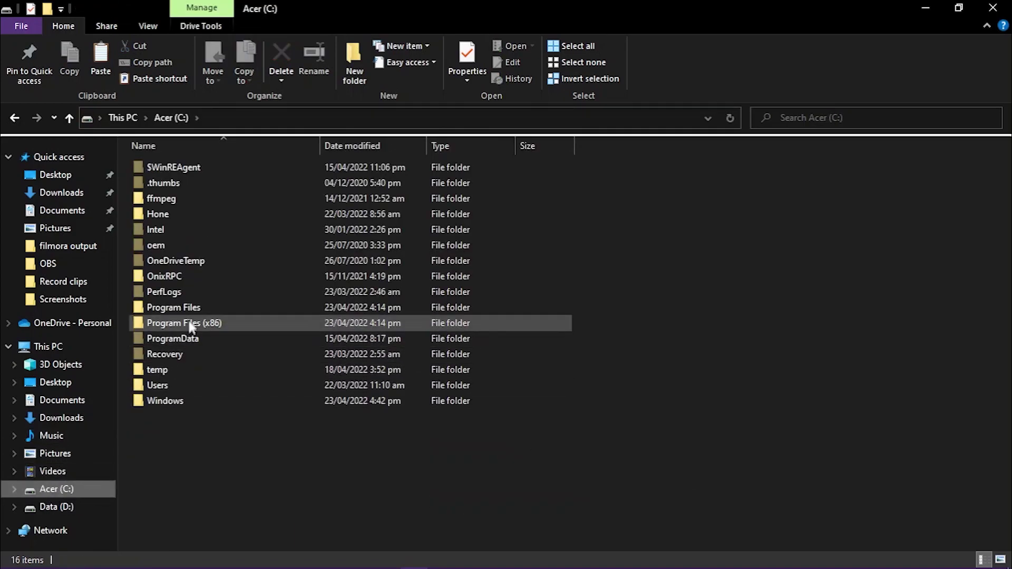
double_click(242, 402)
scroll(254, 342, "down", 20)
scroll(247, 332, "up", 7)
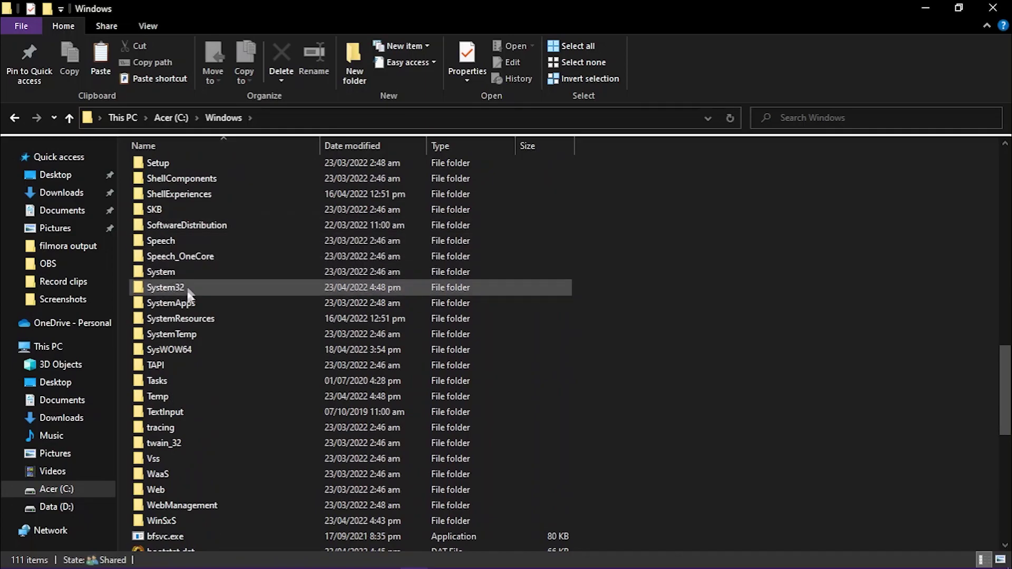
double_click(237, 350)
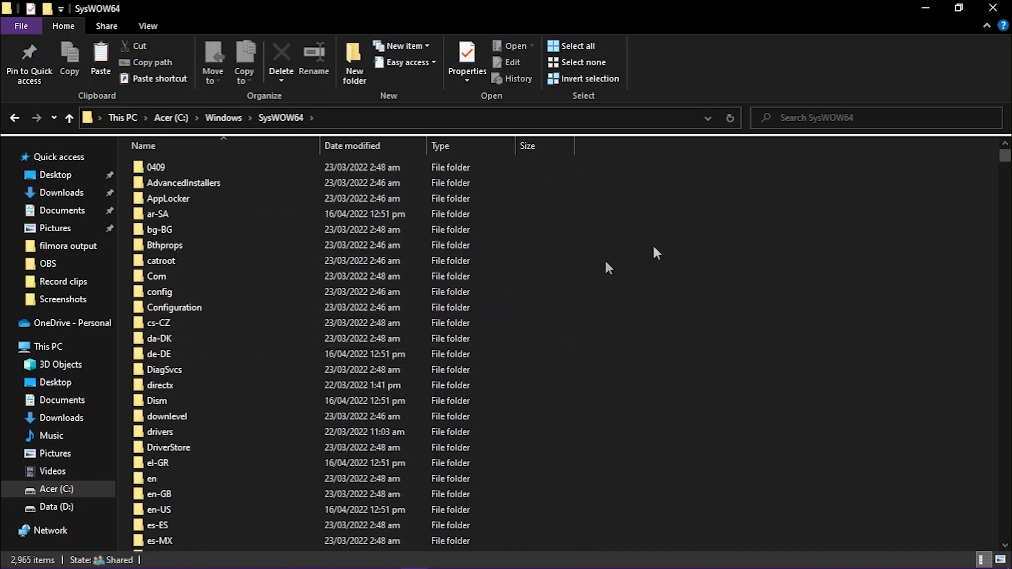
- Take ownership of Windows.ApplicationModel.Store.dll in C:\Windows\SysWOW64 with TakeOwnershipPro, and exit the tool
left_click_drag(1004, 158, 1004, 482)
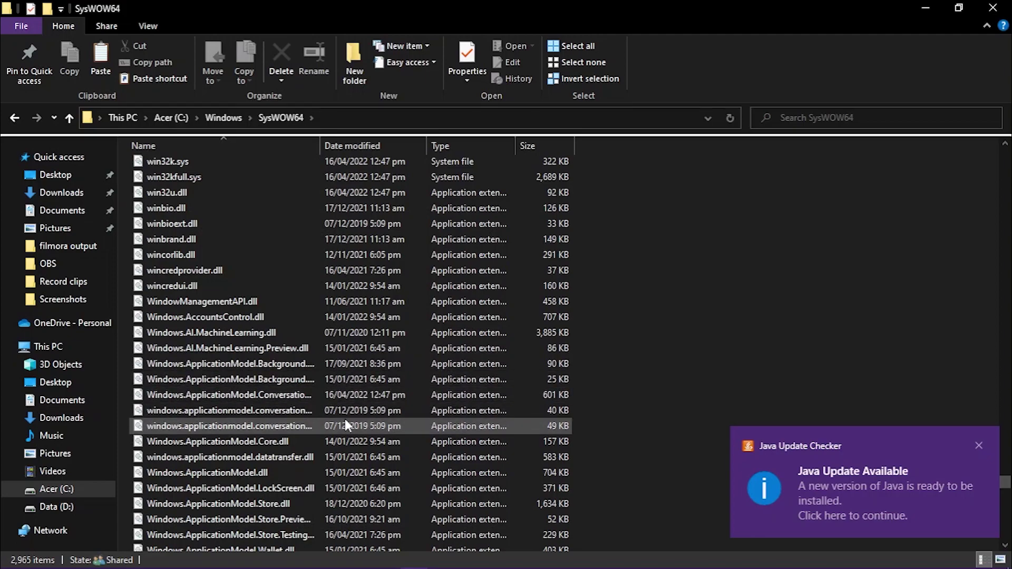
scroll(346, 476, "down", 2)
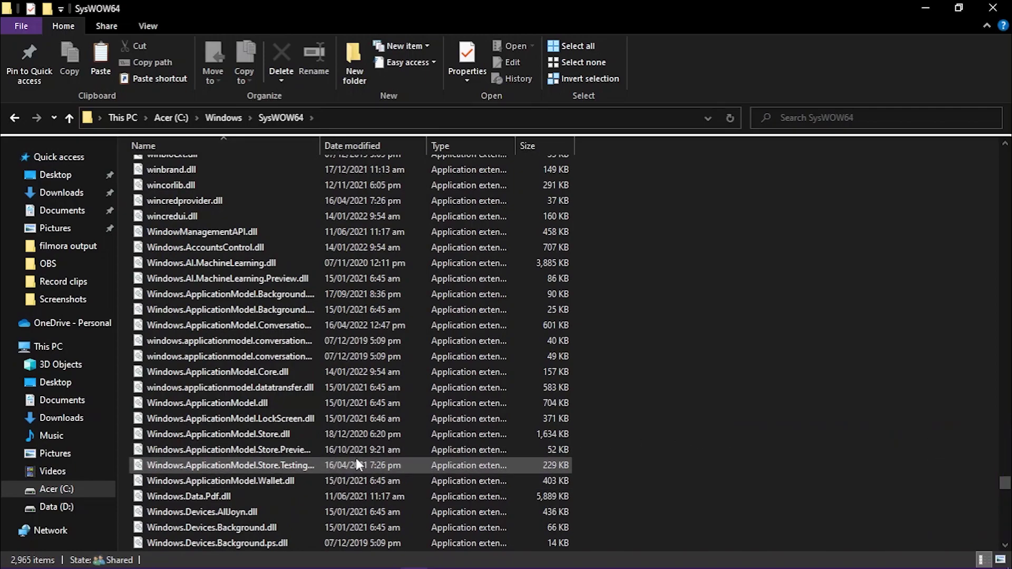
left_click(357, 436)
right_click(357, 435)
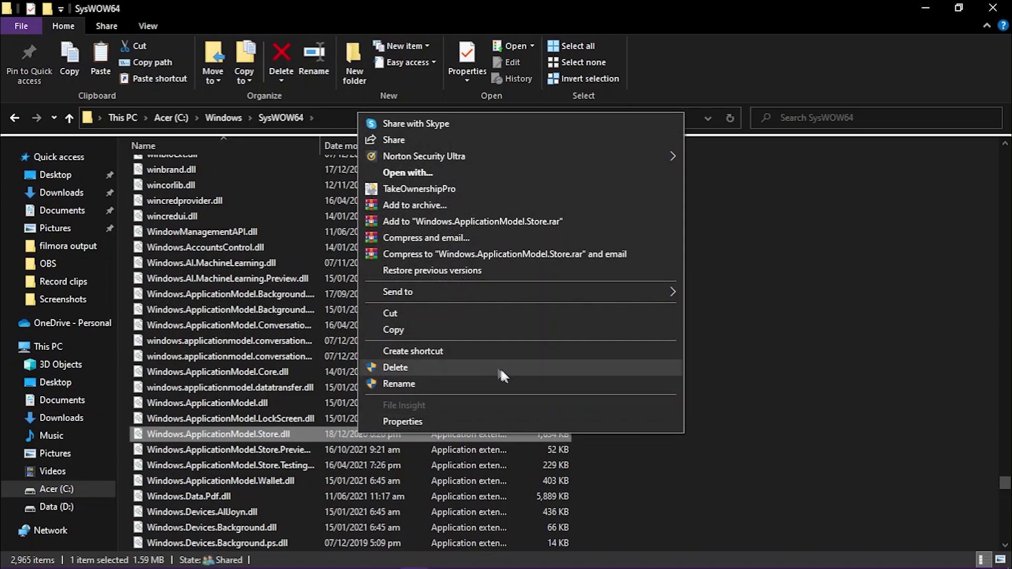
left_click(404, 188)
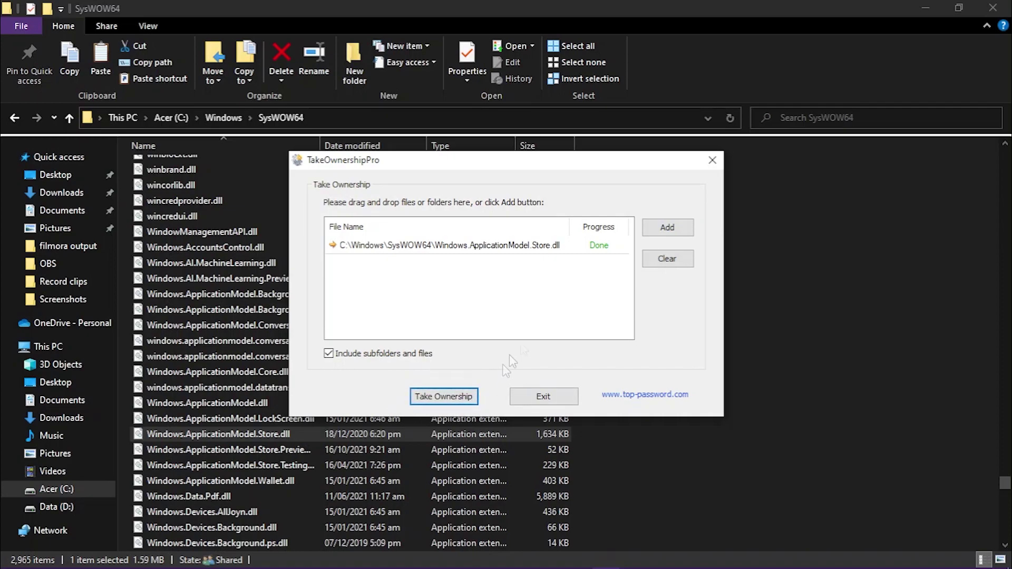
left_click(544, 396)
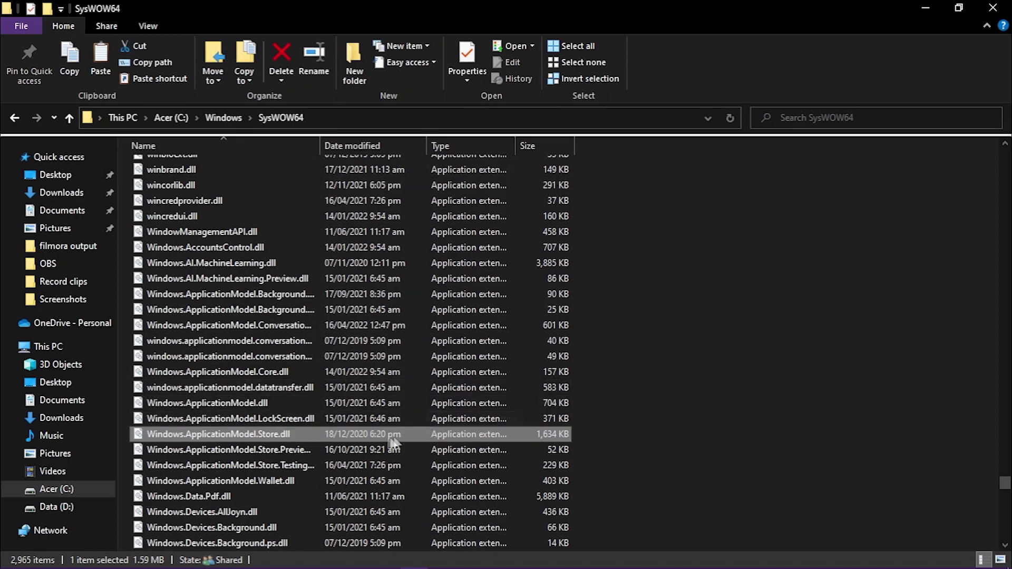
- Replace Windows.ApplicationModel.Store.dll in SysWOW64 by deleting it and pasting the copied file with administrator permission
right_click(372, 434)
left_click(404, 370)
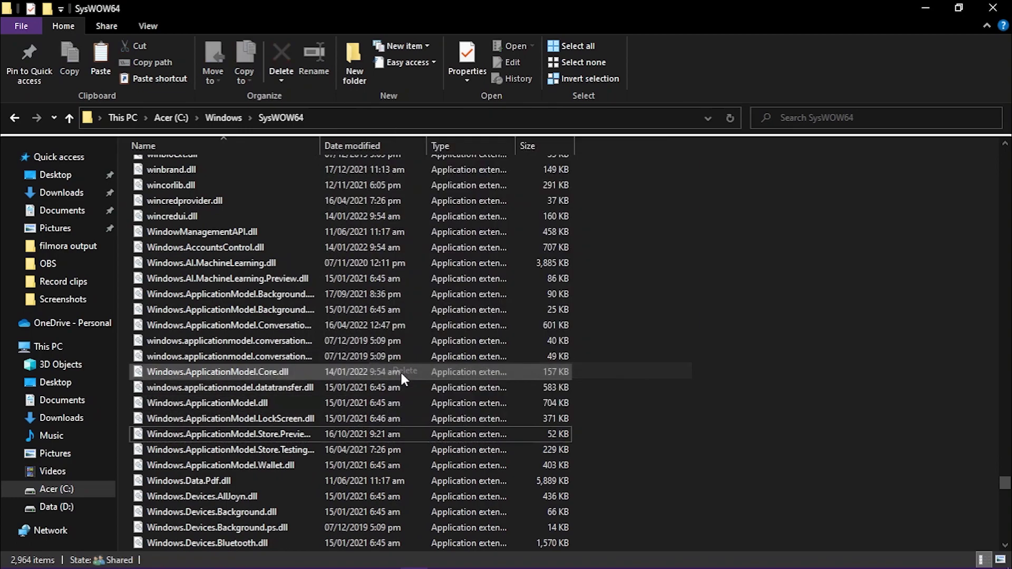
right_click(659, 356)
mouse_move(669, 372)
left_click(685, 437)
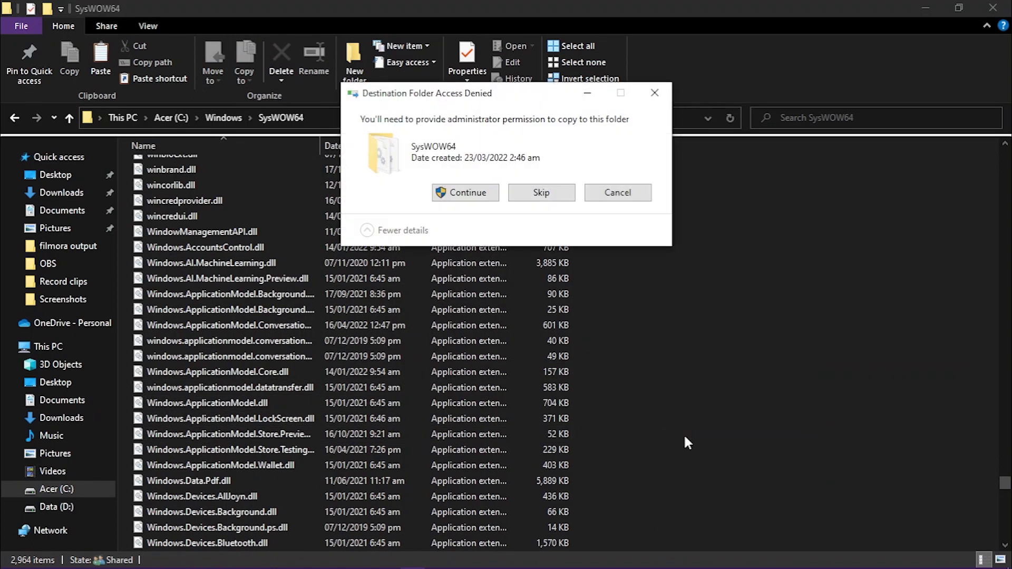
left_click(469, 194)
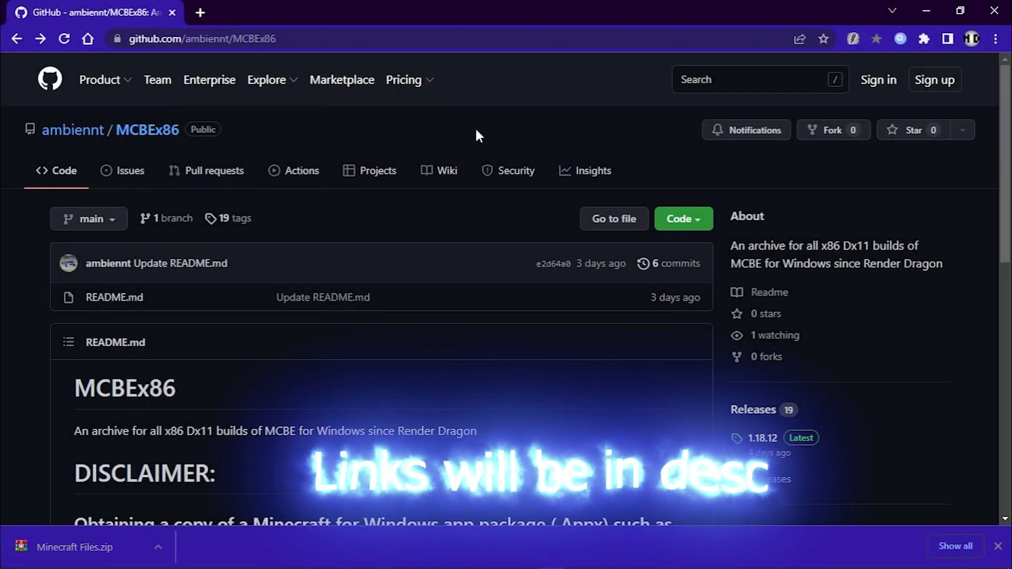
- In the browser, download Microsoft.MinecraftUWP_1.18.1201.0_x86__8wekyb3d8bbwe.Appx from the 1.18.12 release of the MCBEx86 GitHub repository
scroll(477, 126, "down", 1)
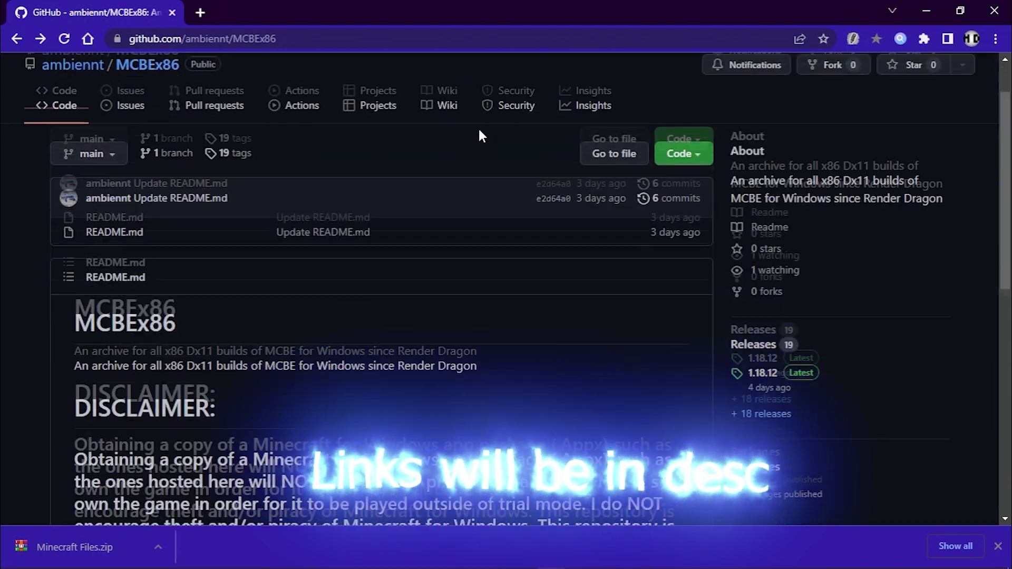
scroll(479, 130, "down", 1)
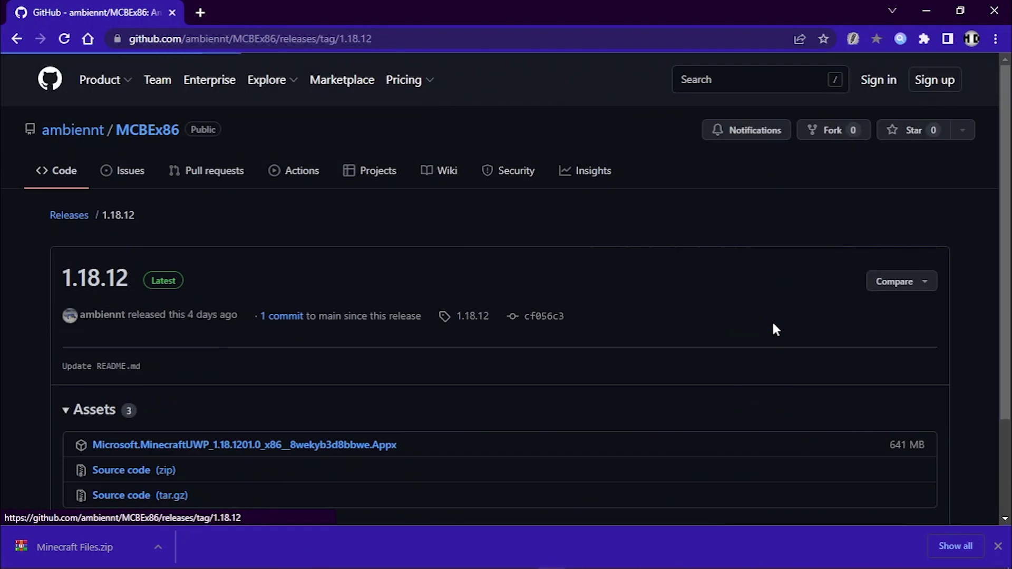
scroll(622, 352, "down", 2)
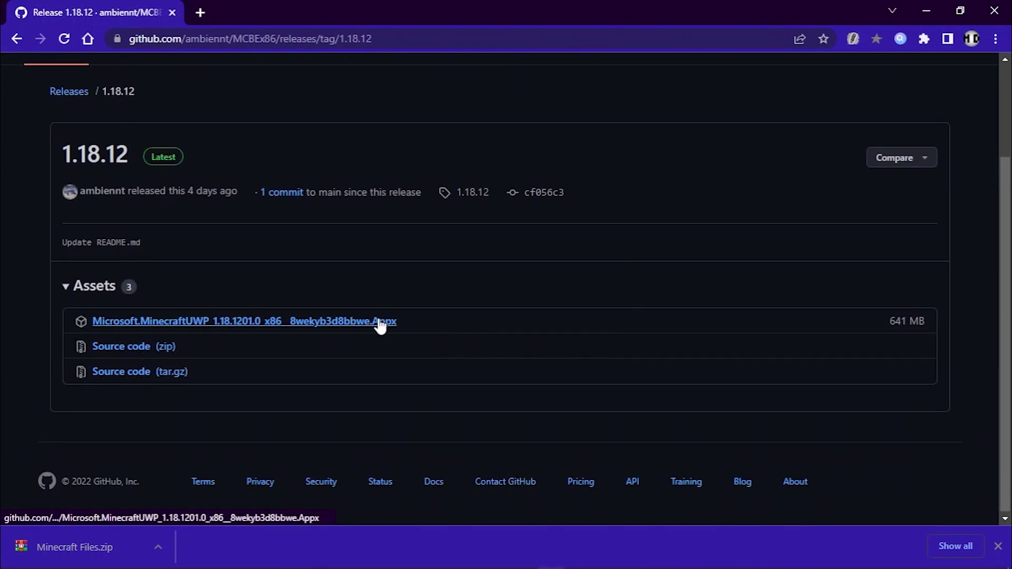
left_click(378, 321)
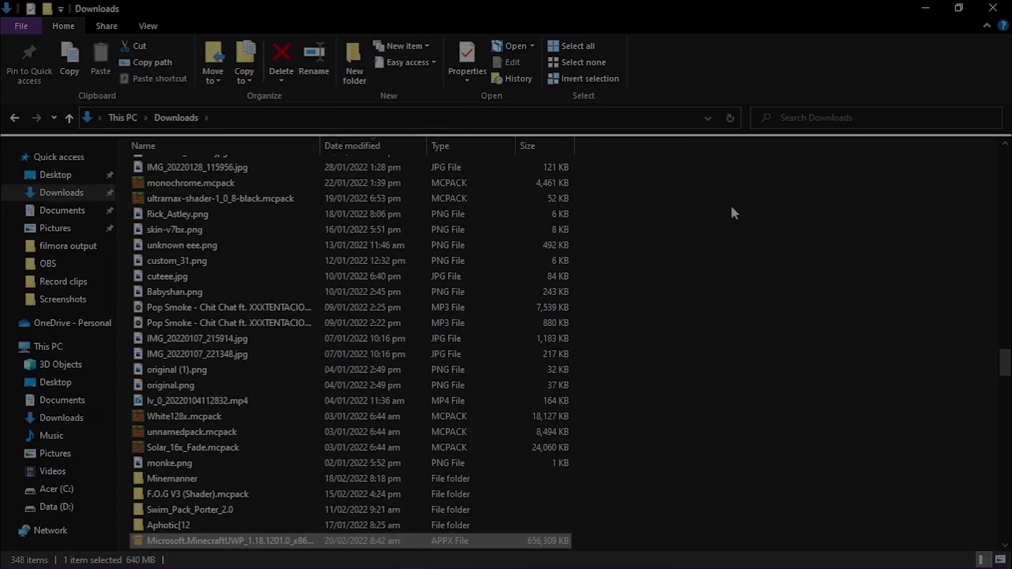
- Open the downloaded Microsoft.MinecraftUWP_1.18.1201.0 x86 Appx package from the Downloads folder in its installer
scroll(729, 204, "down", 6)
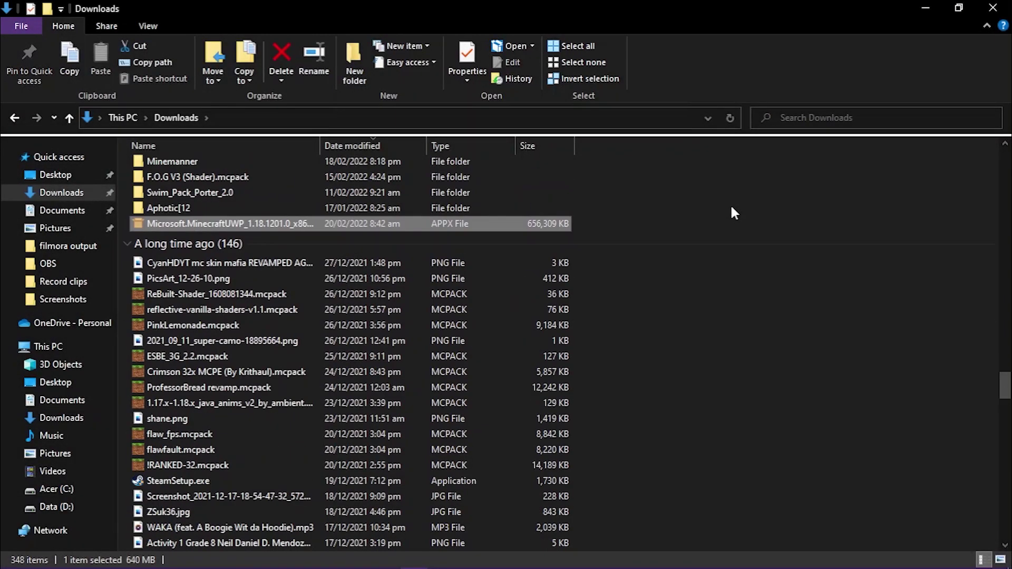
double_click(374, 223)
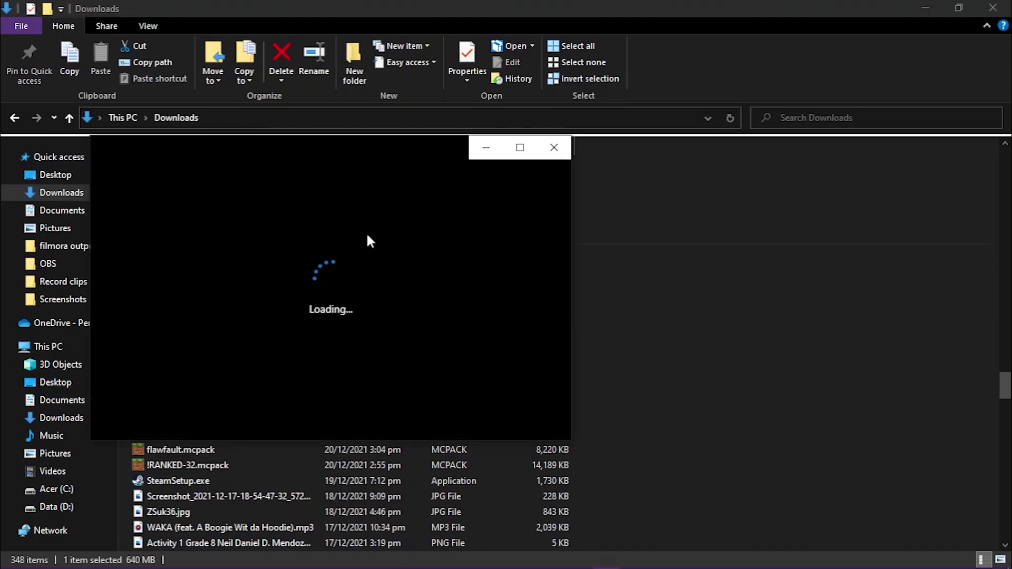
left_click_drag(391, 151, 411, 128)
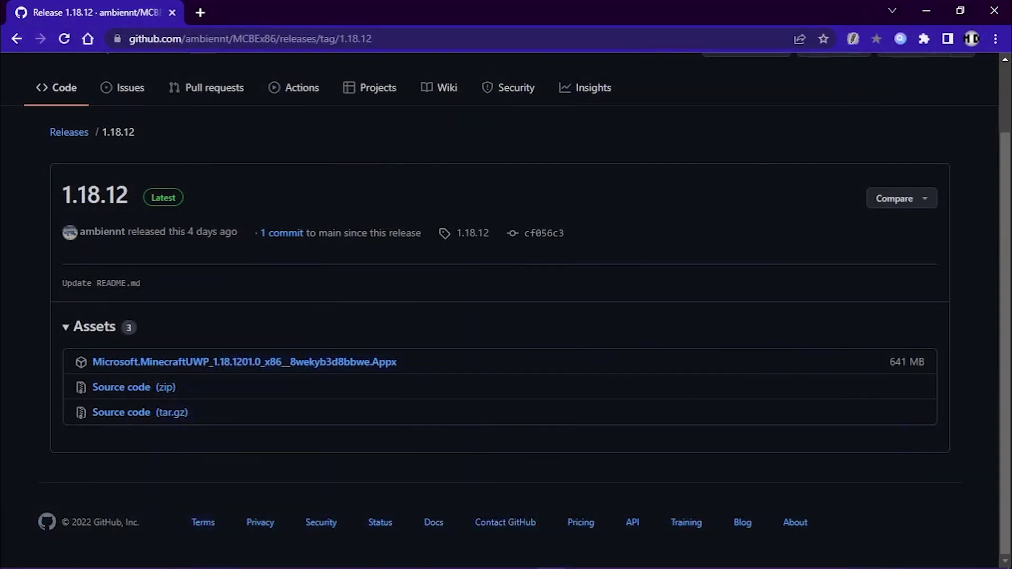
- Search Windows for "min" and launch Minecraft from the results
left_click(40, 558)
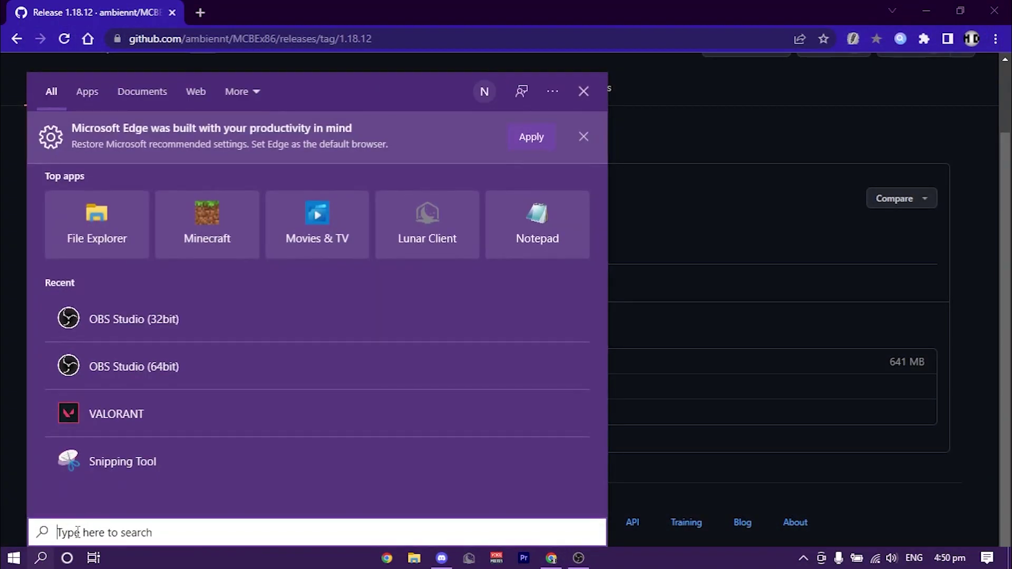
type("min")
left_click(119, 214)
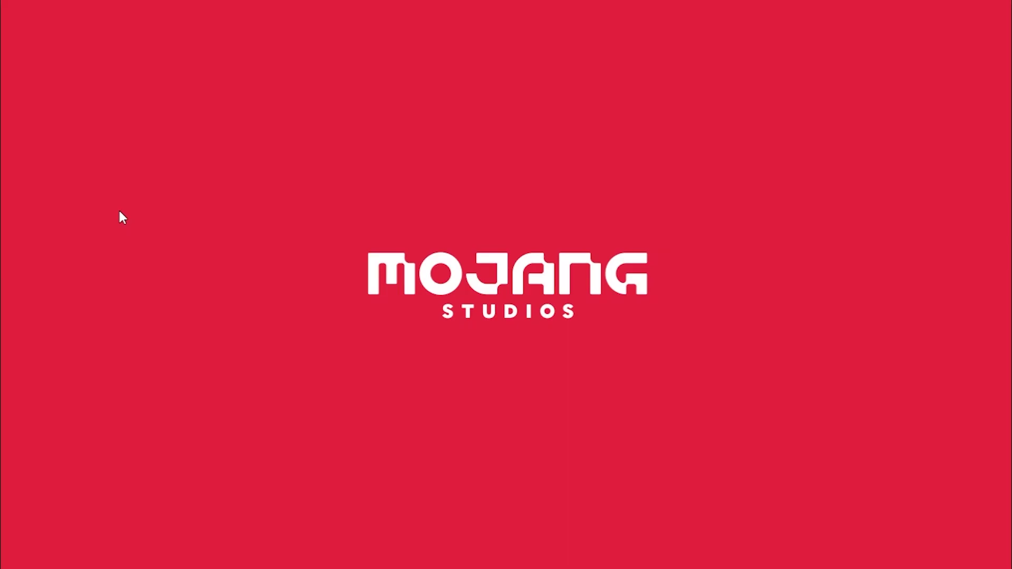